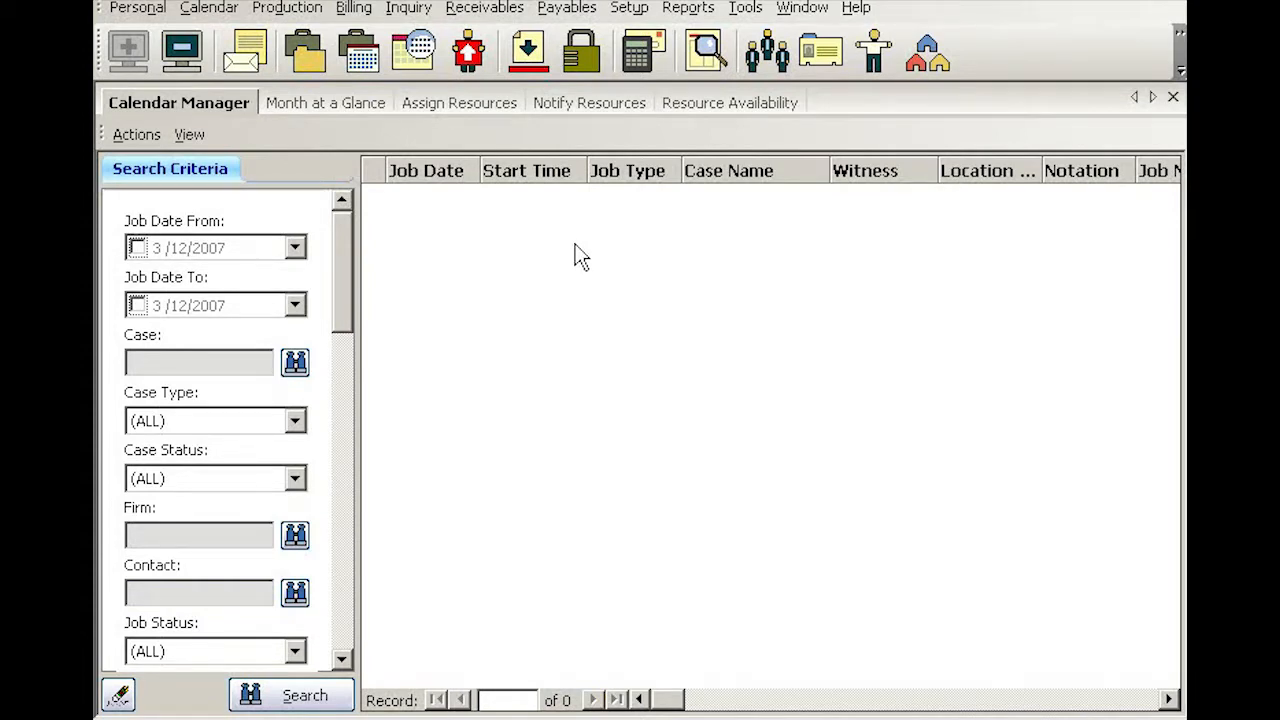
Step: Create a new job and set its contact to the Berg Steiner & Chapman LLP attorney, found by searching 'berg'
right_click(575, 236)
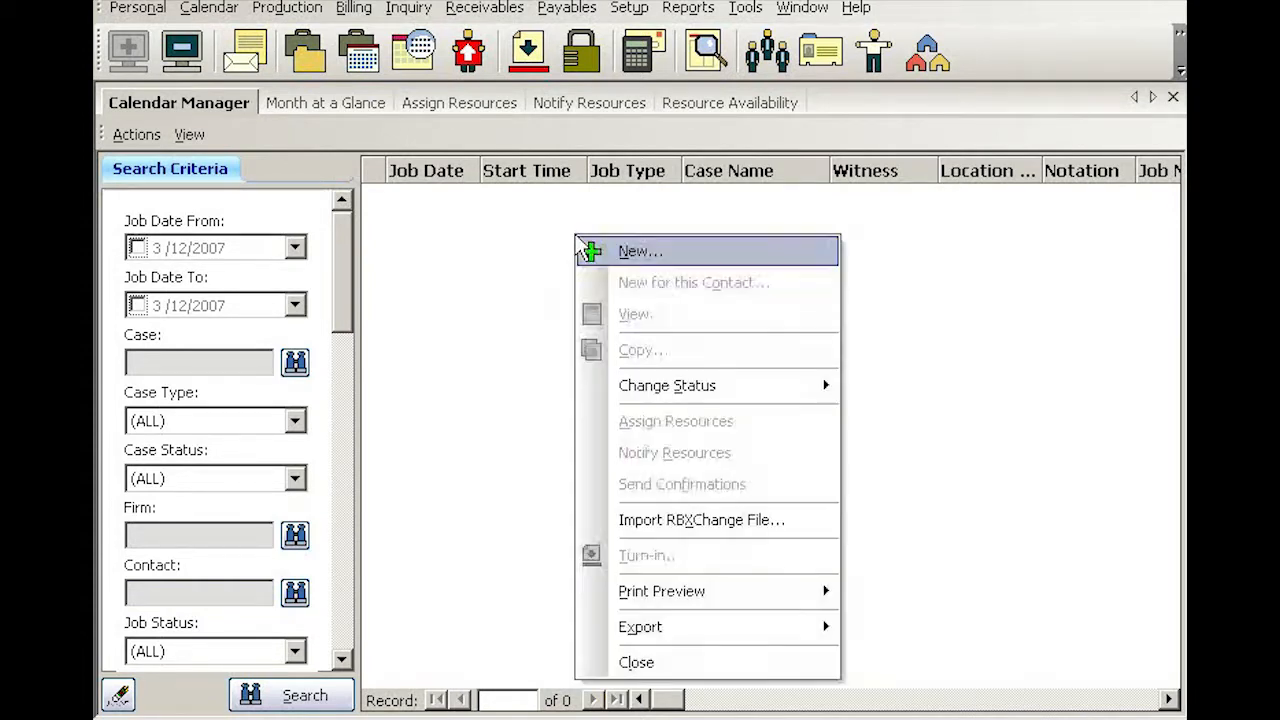
click(645, 258)
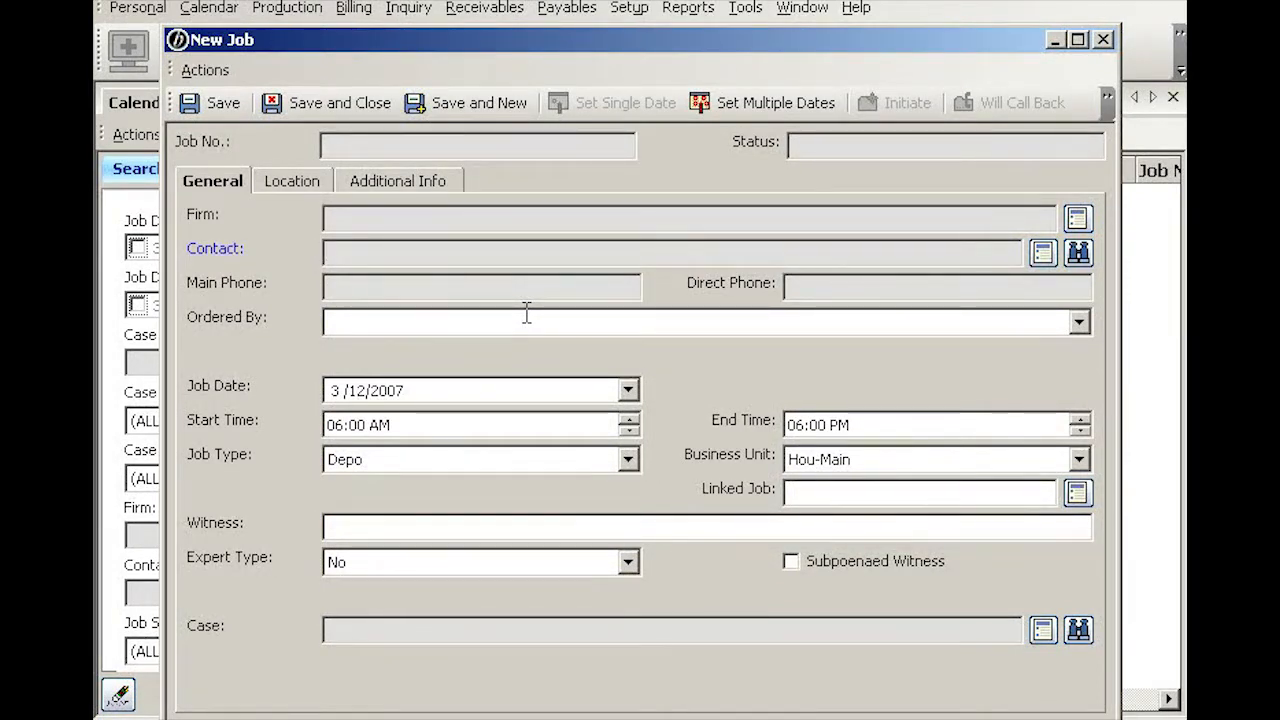
click(1077, 252)
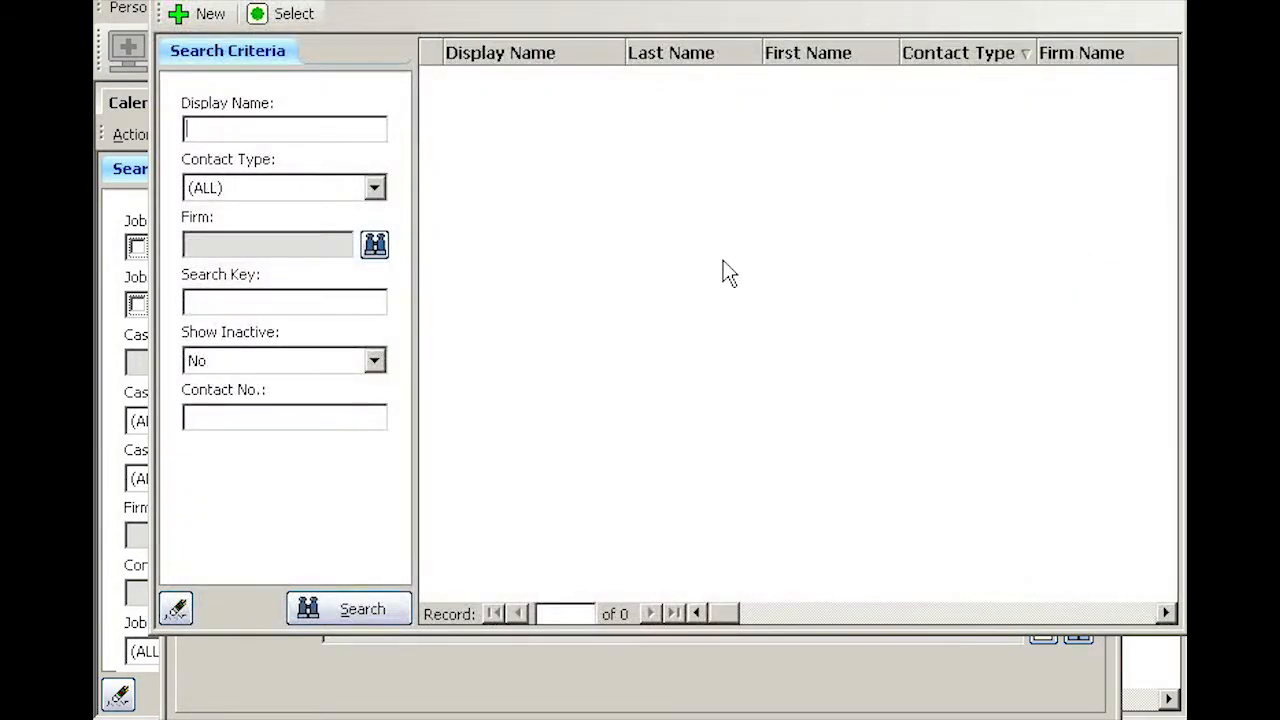
text(berg)
key(Return)
key(Down)
key(Down)
key(Return)
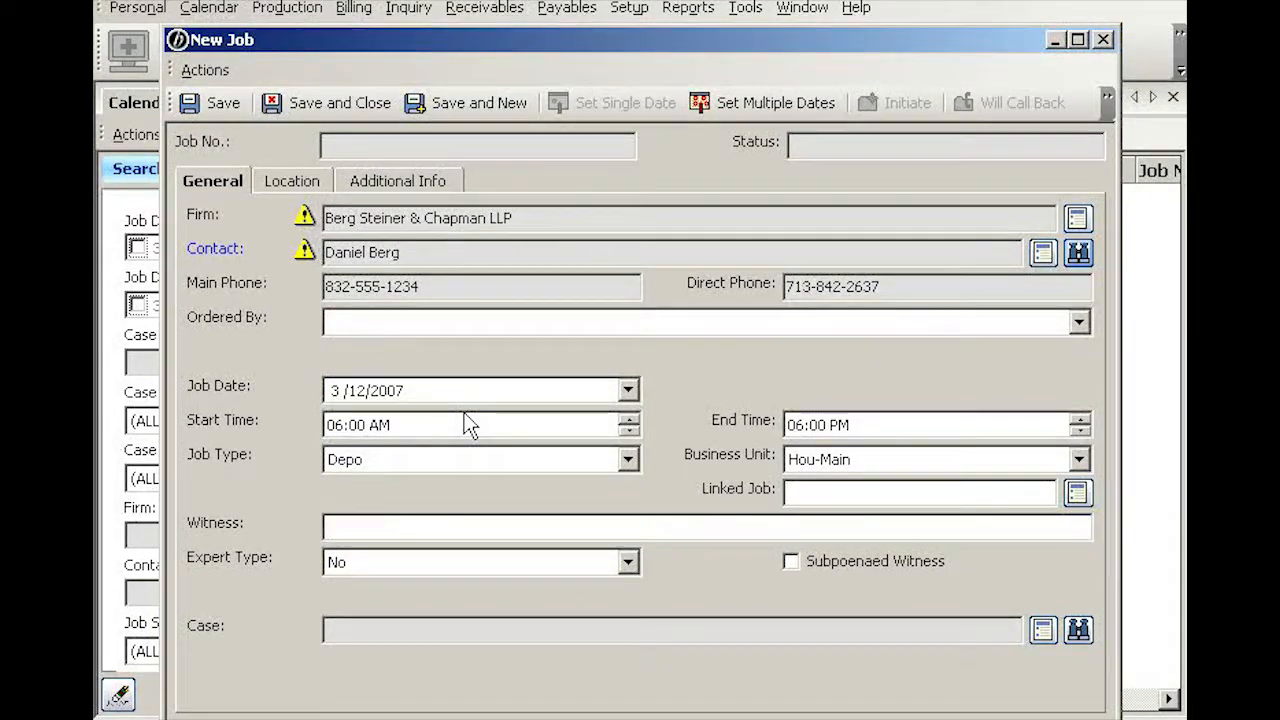
Step: Set the job date to 3/19/2007 and save the new job
click(628, 390)
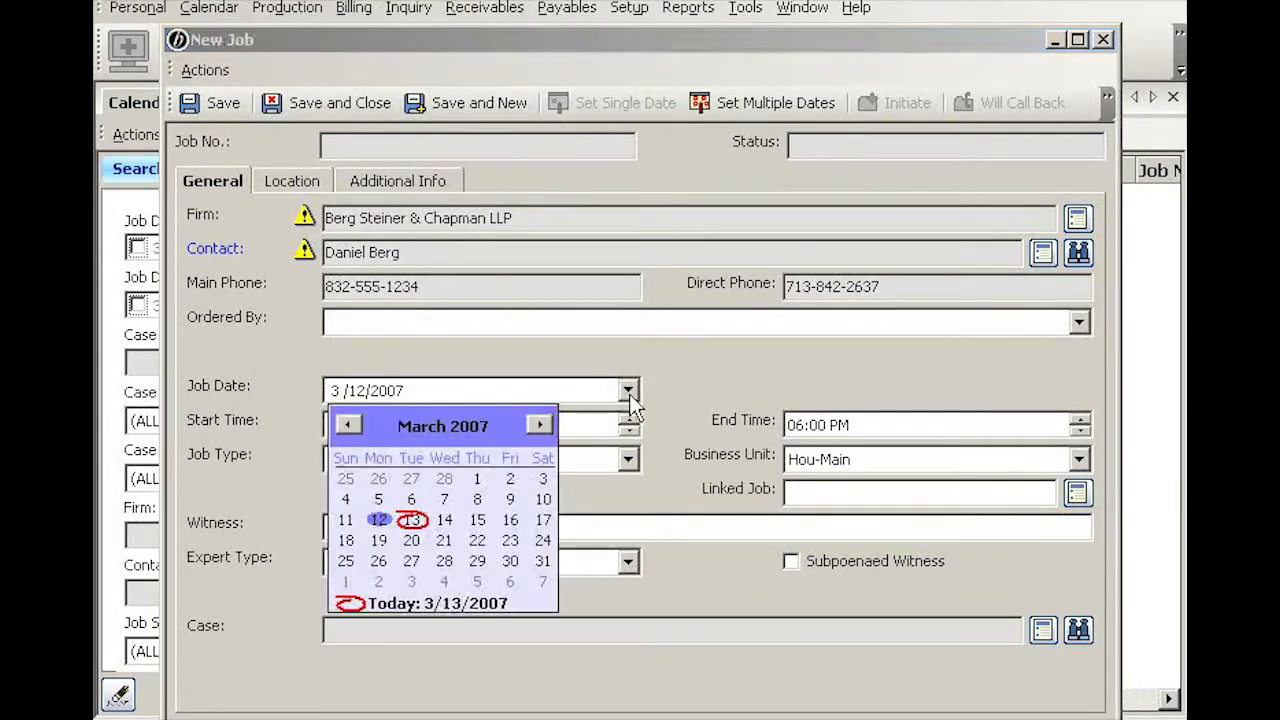
click(379, 540)
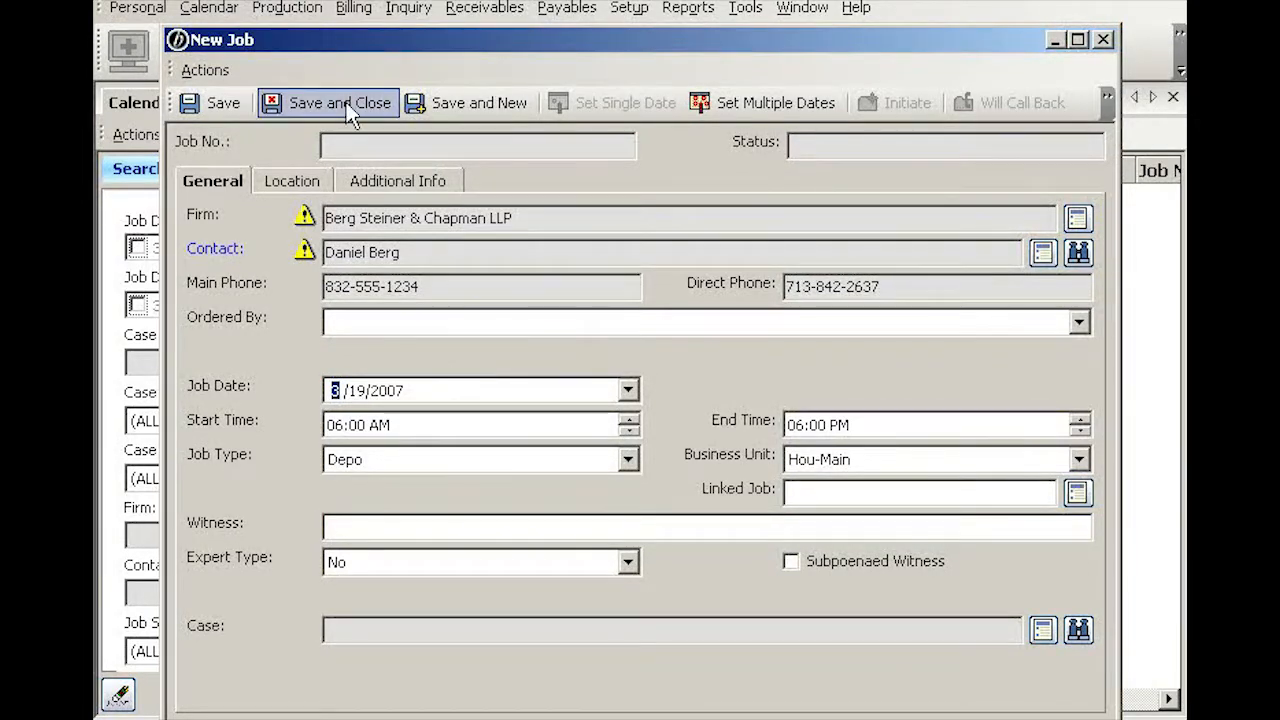
click(299, 101)
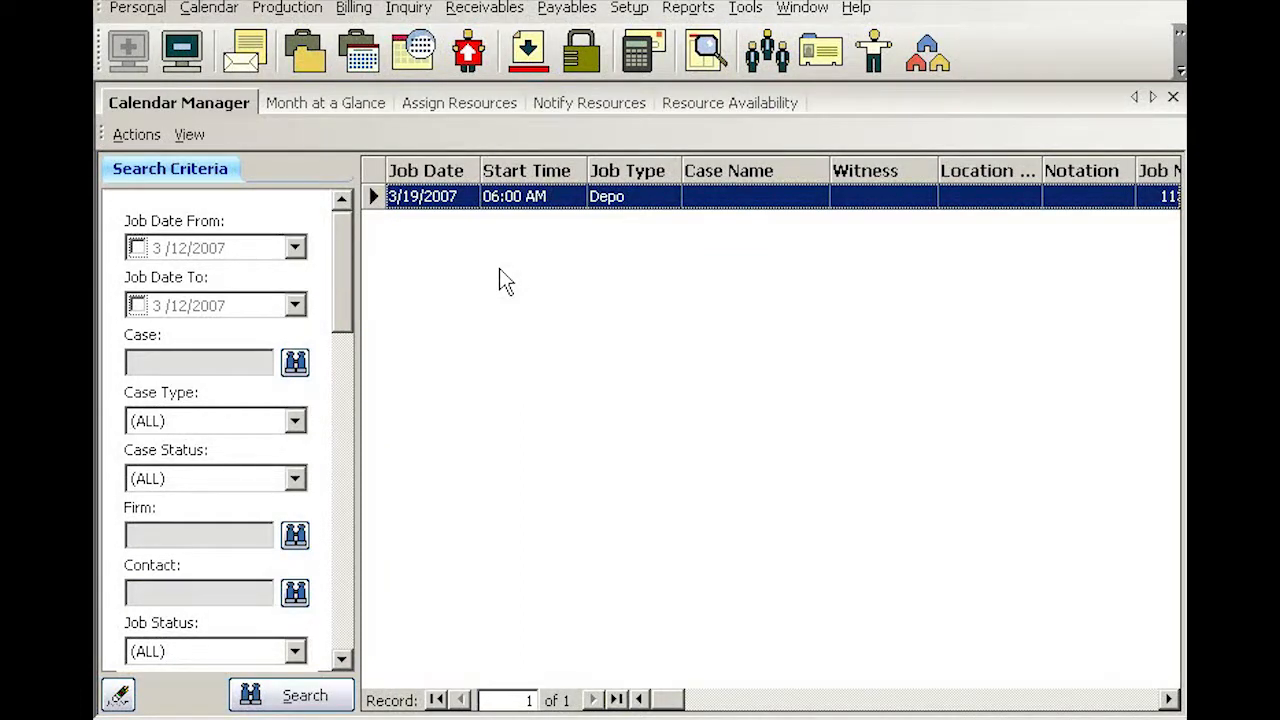
Step: Reopen job 11355, change its start time to 9:00 AM, and show its Location details
right_click(645, 205)
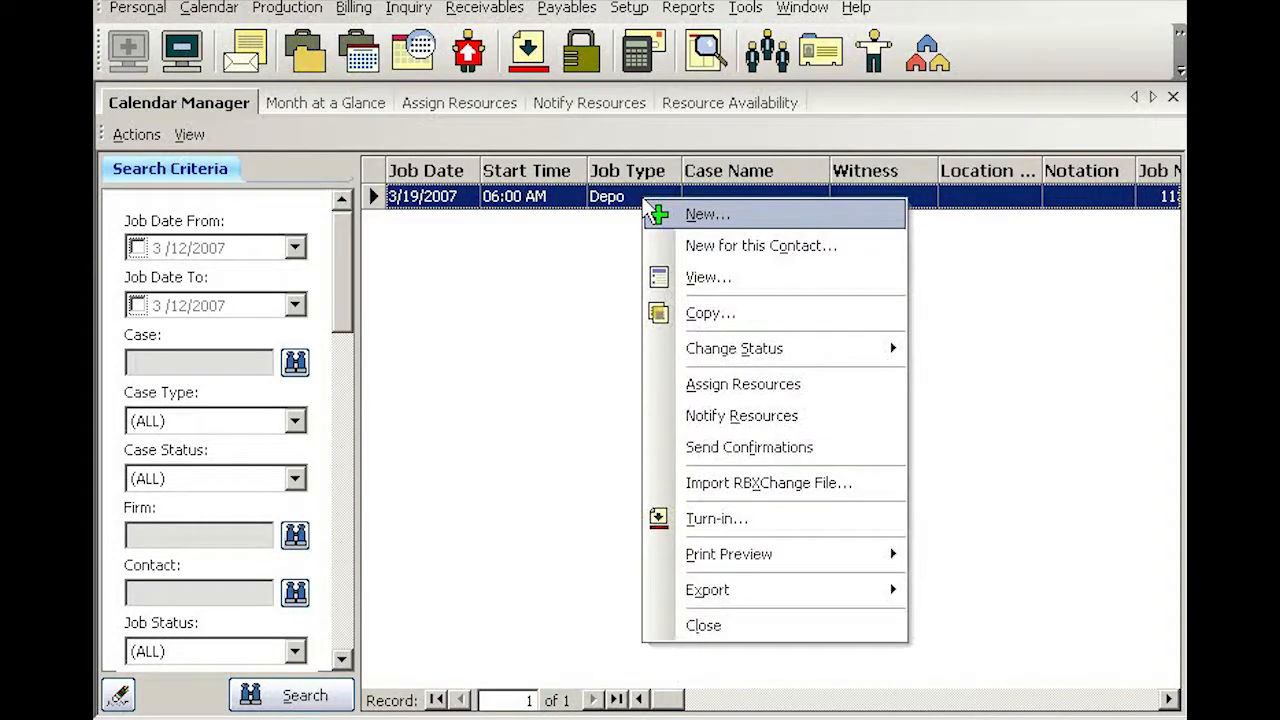
click(706, 279)
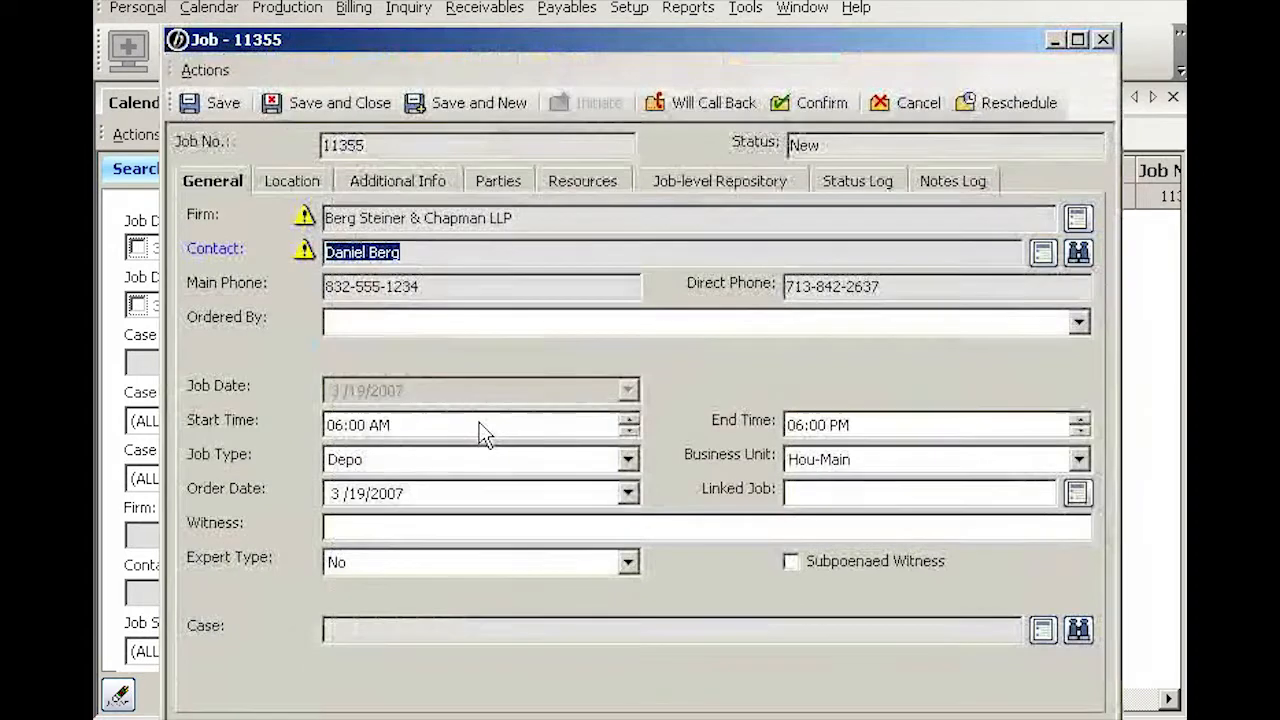
click(345, 426)
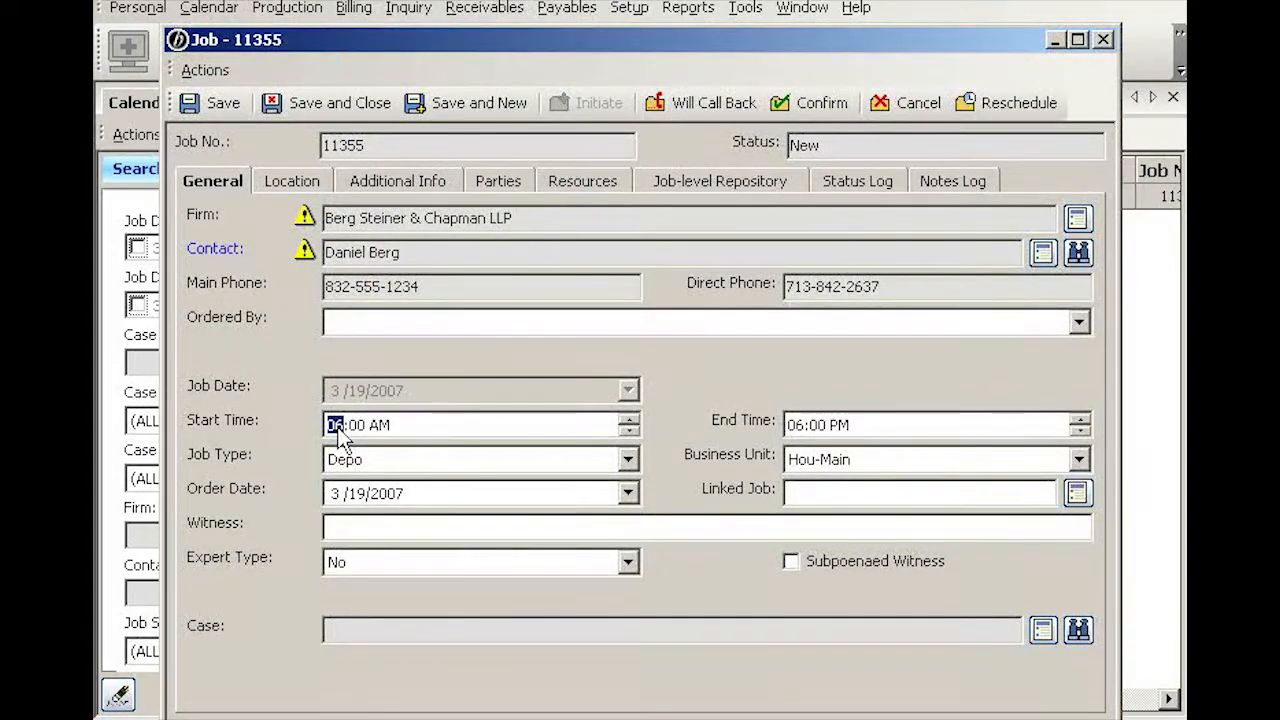
text(9)
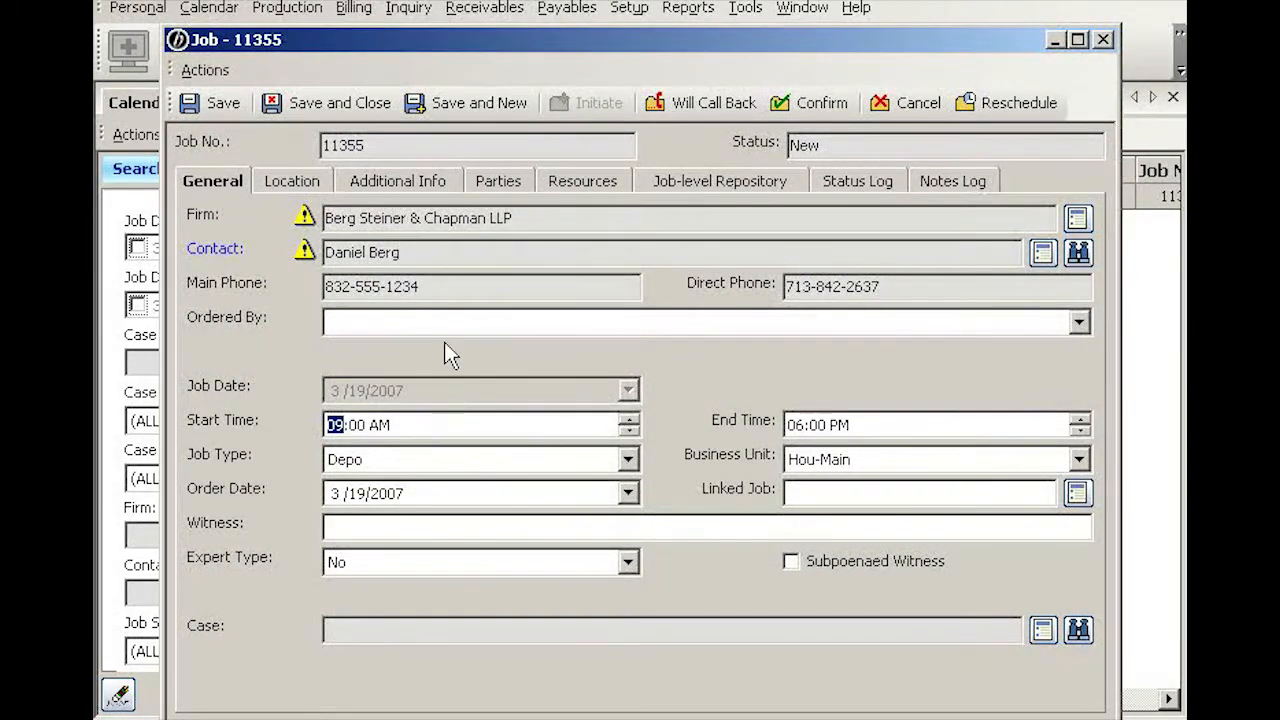
click(305, 184)
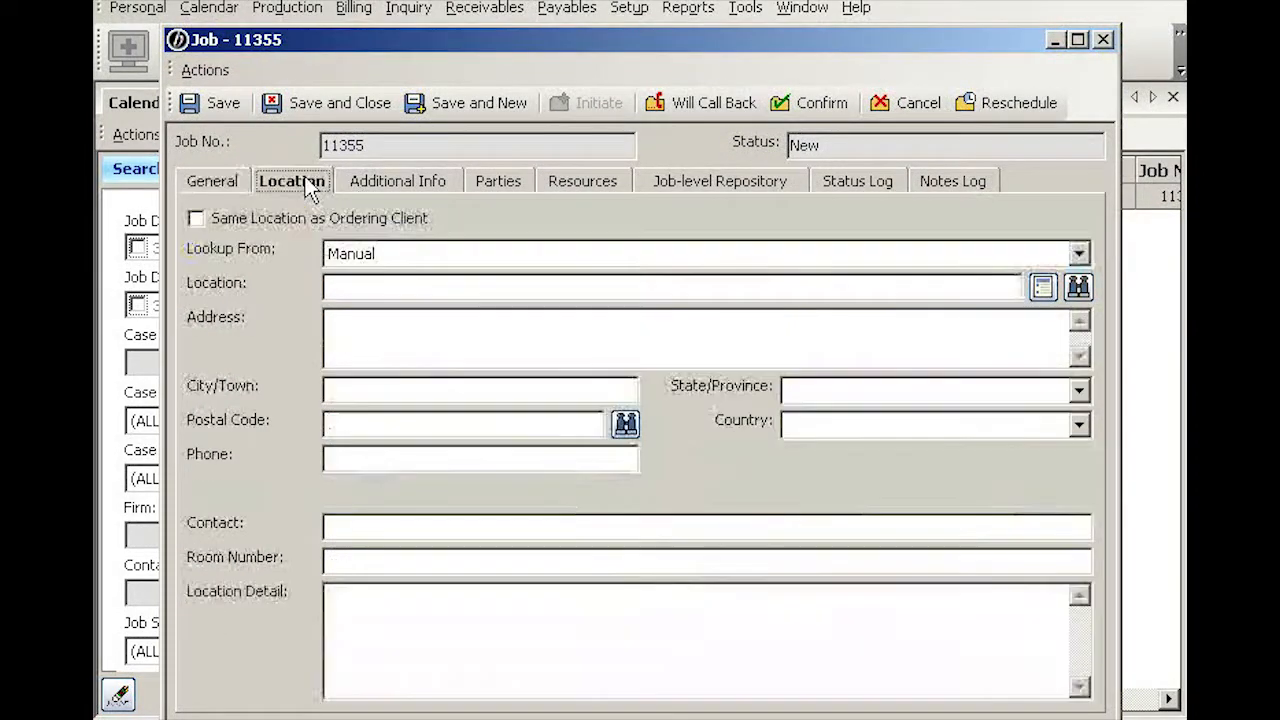
Step: Use the ordering client's 510 Louisiana Street, Houston office as the job location, then view the Job-level Repository
click(195, 219)
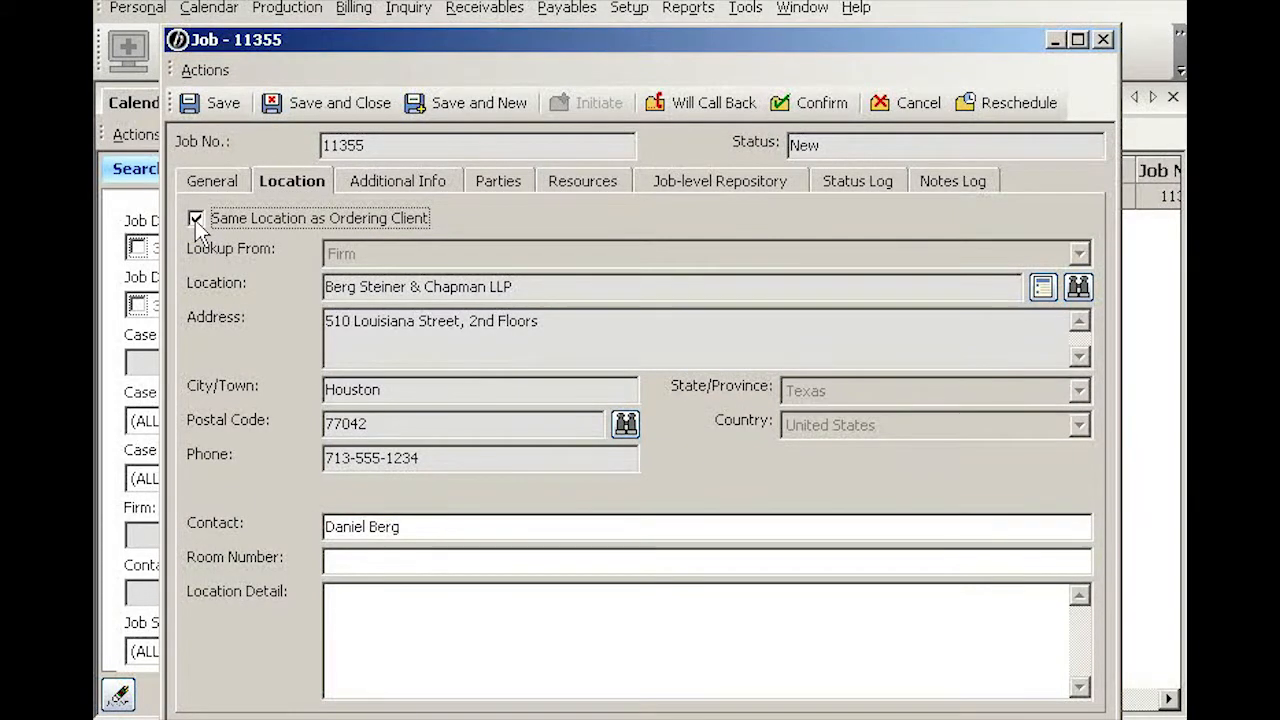
click(745, 190)
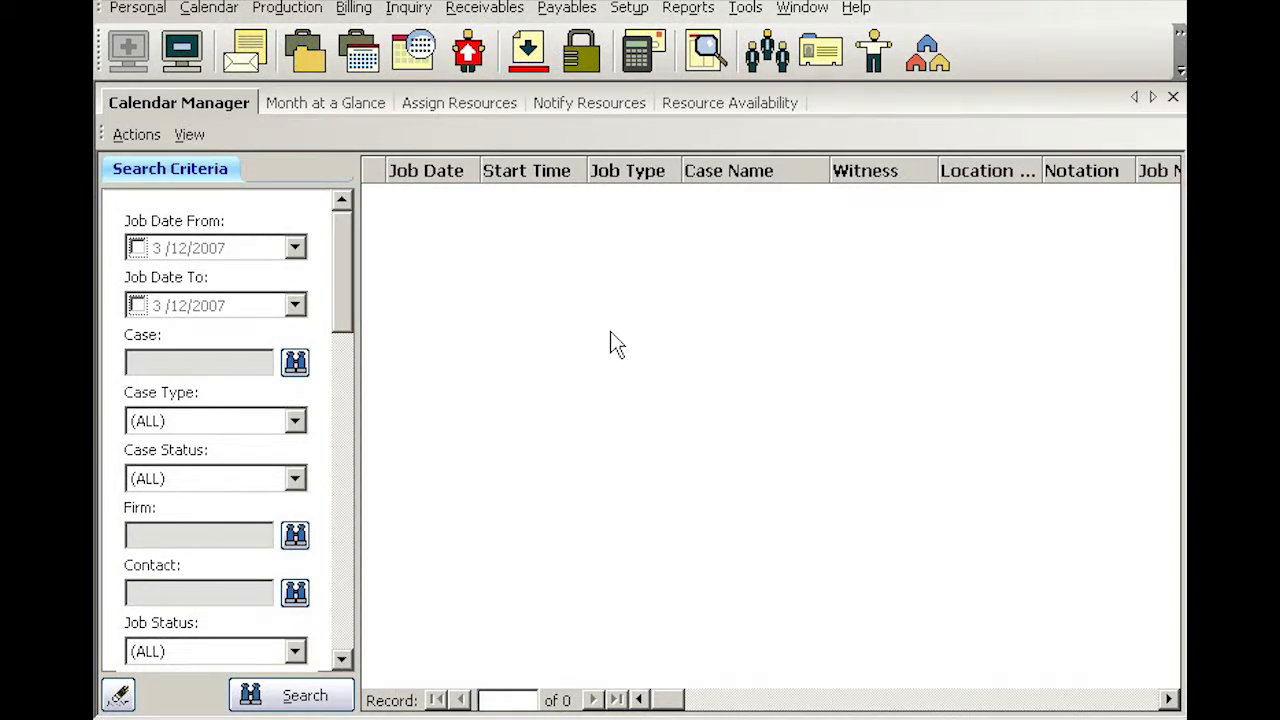
Step: Create another new job with the Berg Steiner & Chapman LLP attorney as its contact
right_click(580, 250)
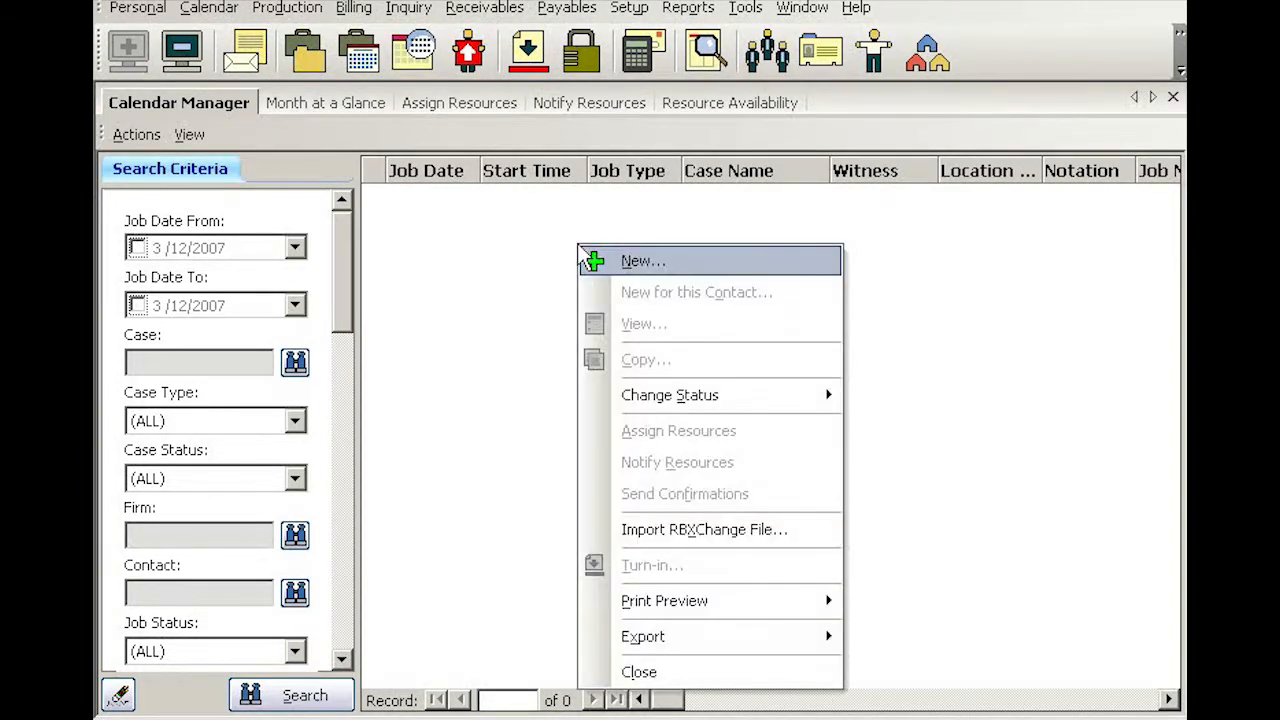
click(642, 262)
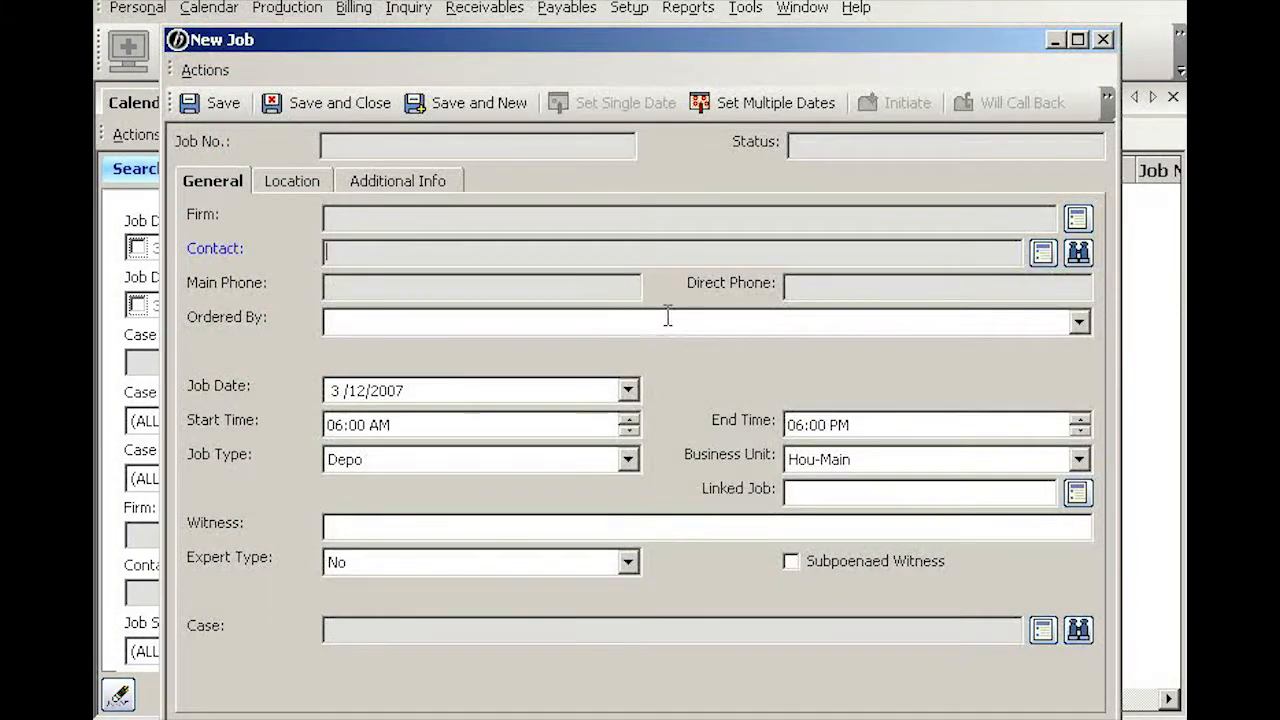
click(1079, 253)
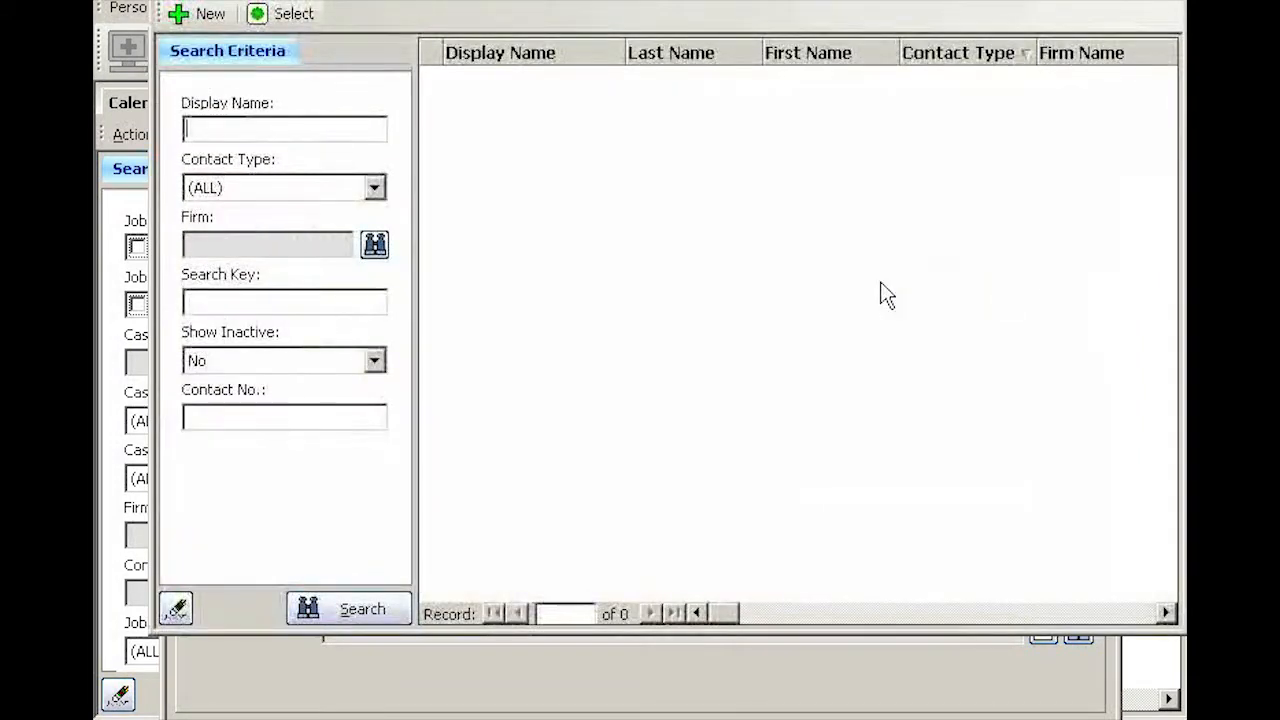
text(berg)
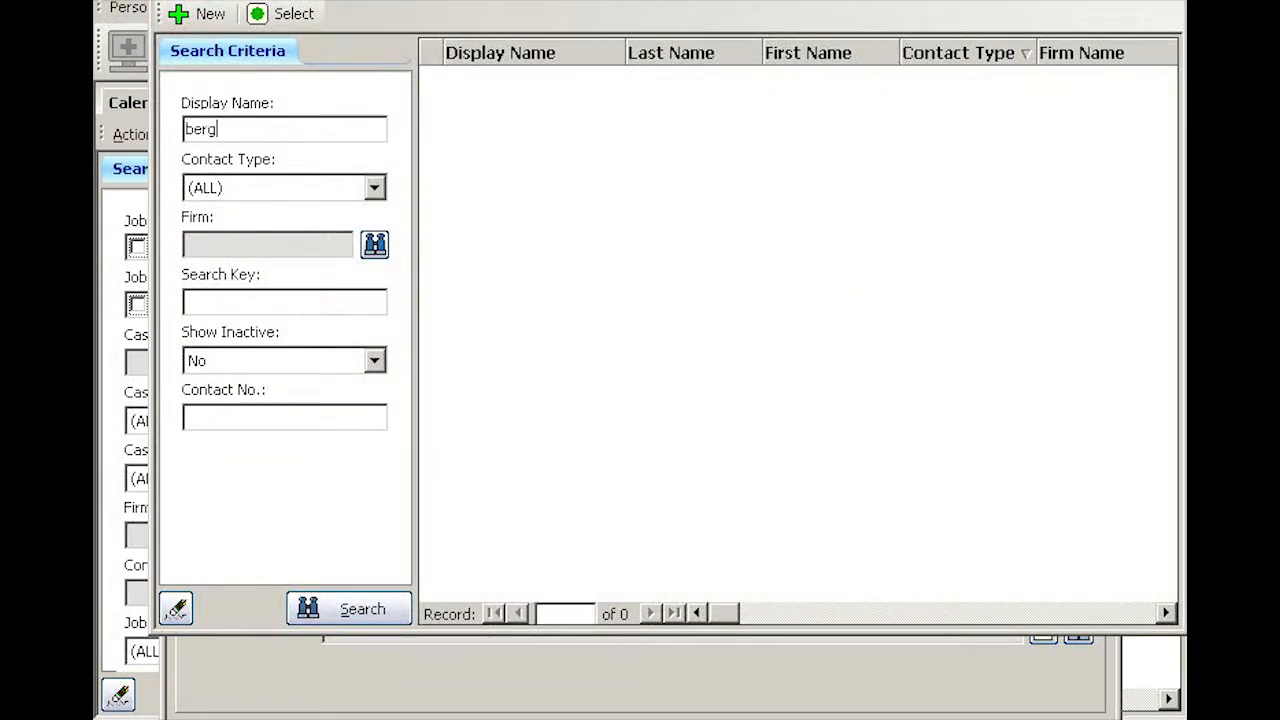
key(Return)
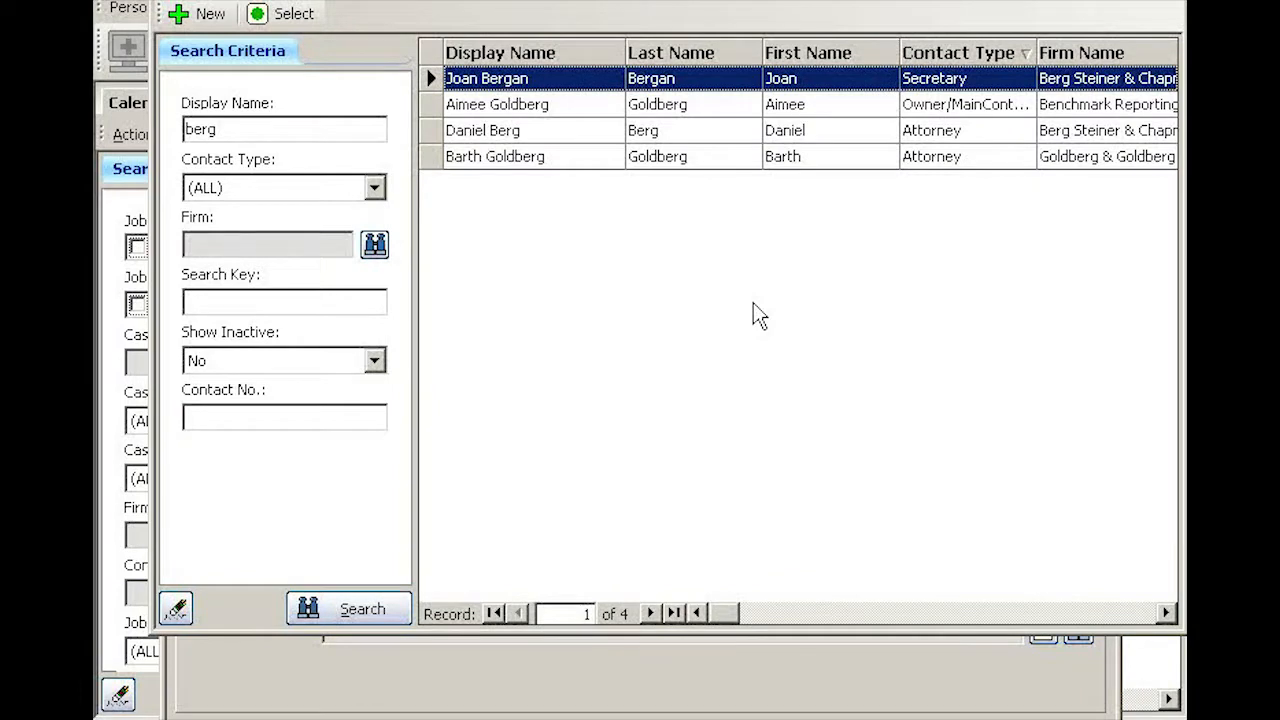
double_click(557, 132)
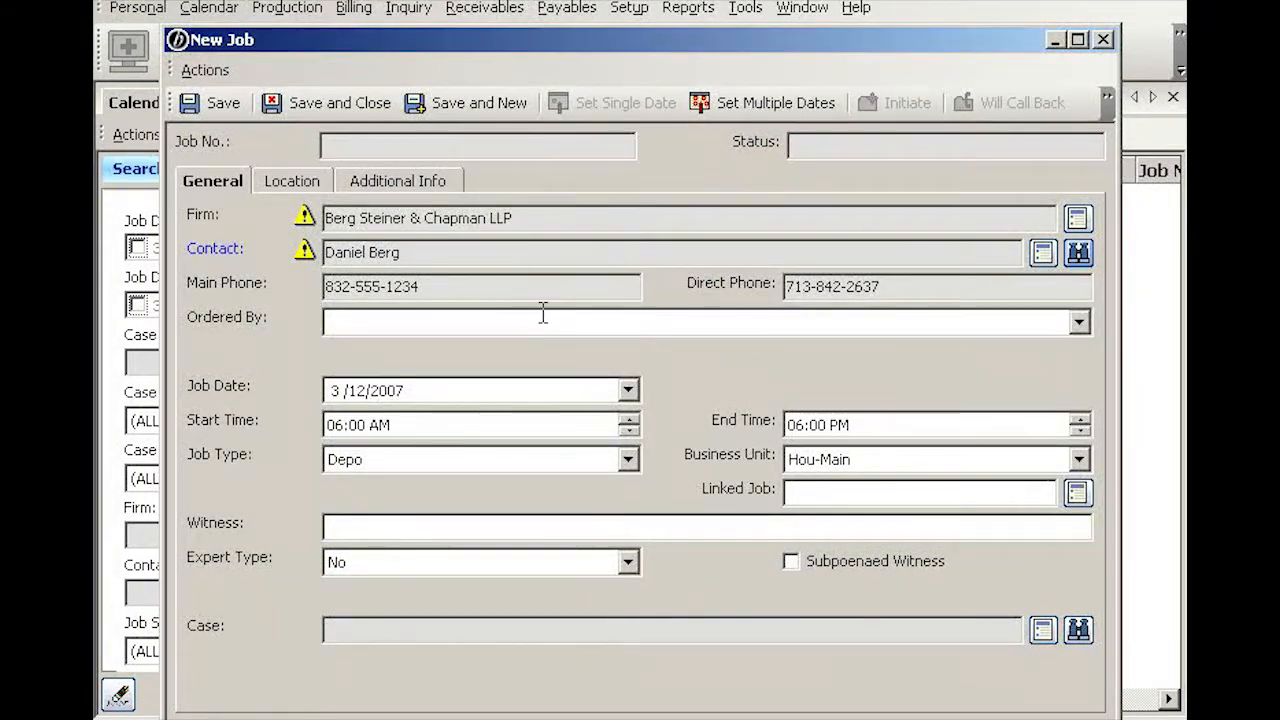
Step: Enter the orderer's name in the job's Ordered By field
click(549, 322)
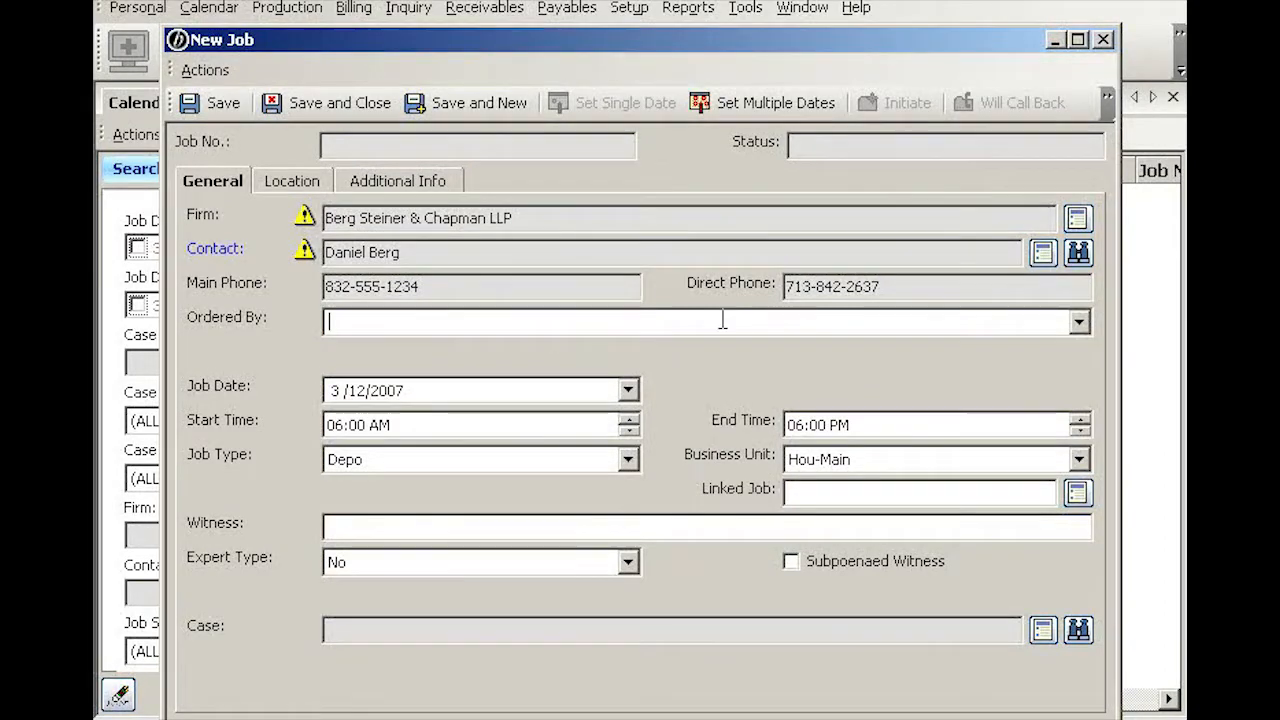
click(1078, 321)
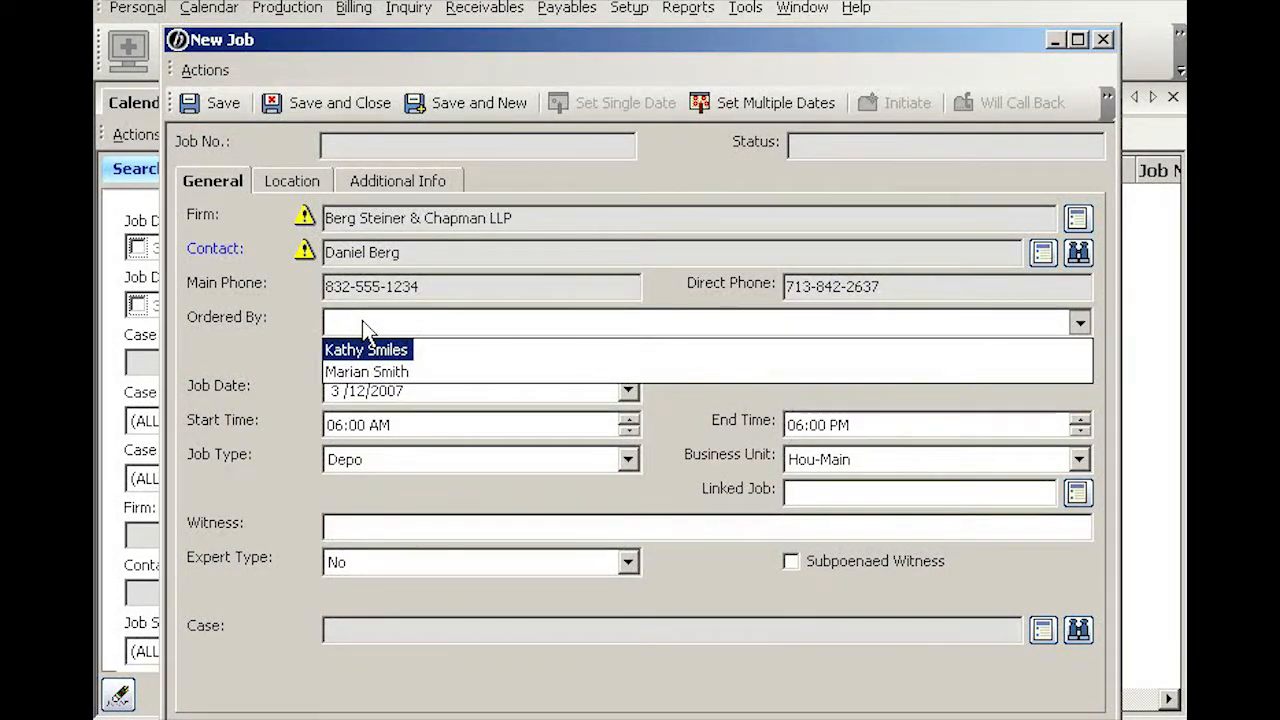
text(an)
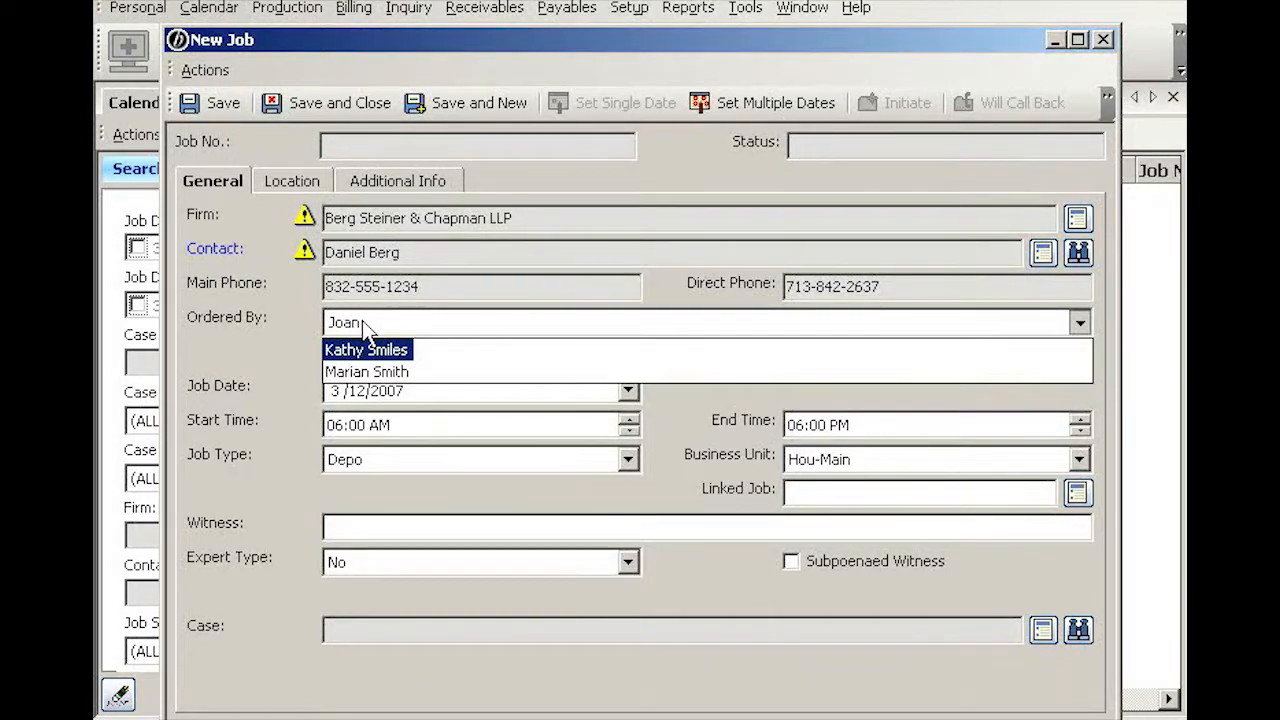
text( Smith)
click(298, 371)
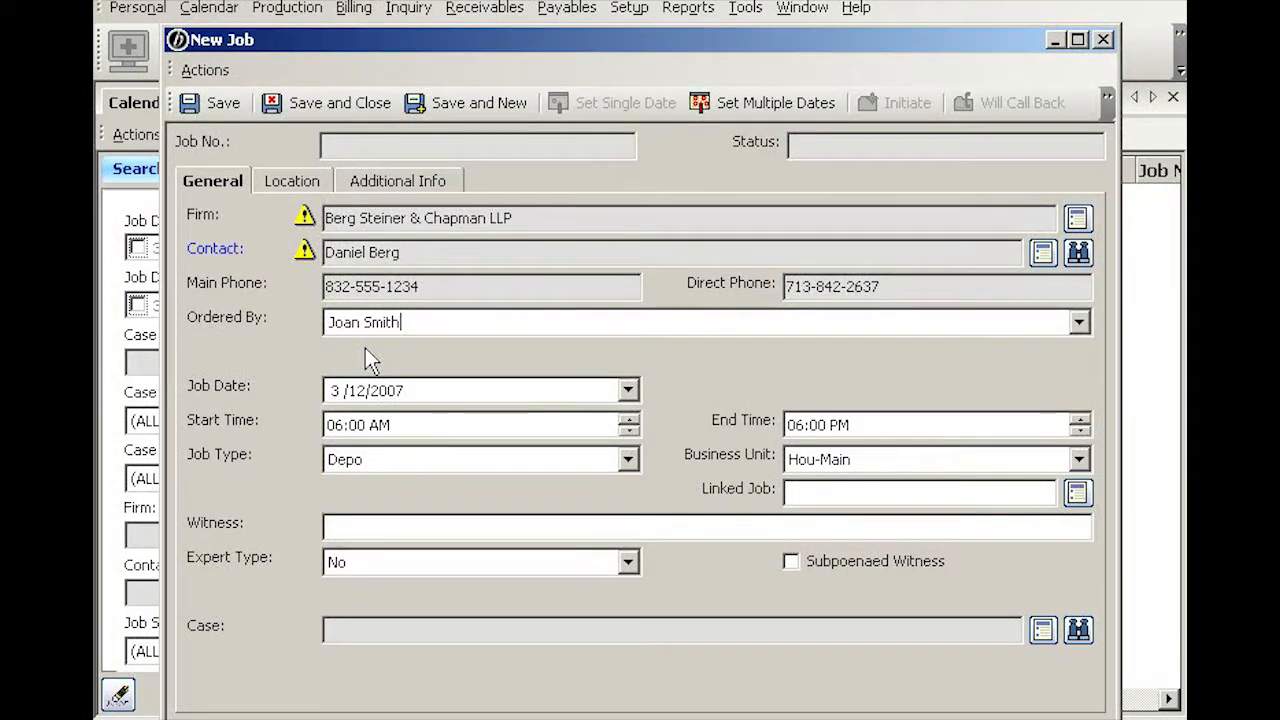
key(Tab)
Step: Change the new job's date to 3/20/2007
click(628, 390)
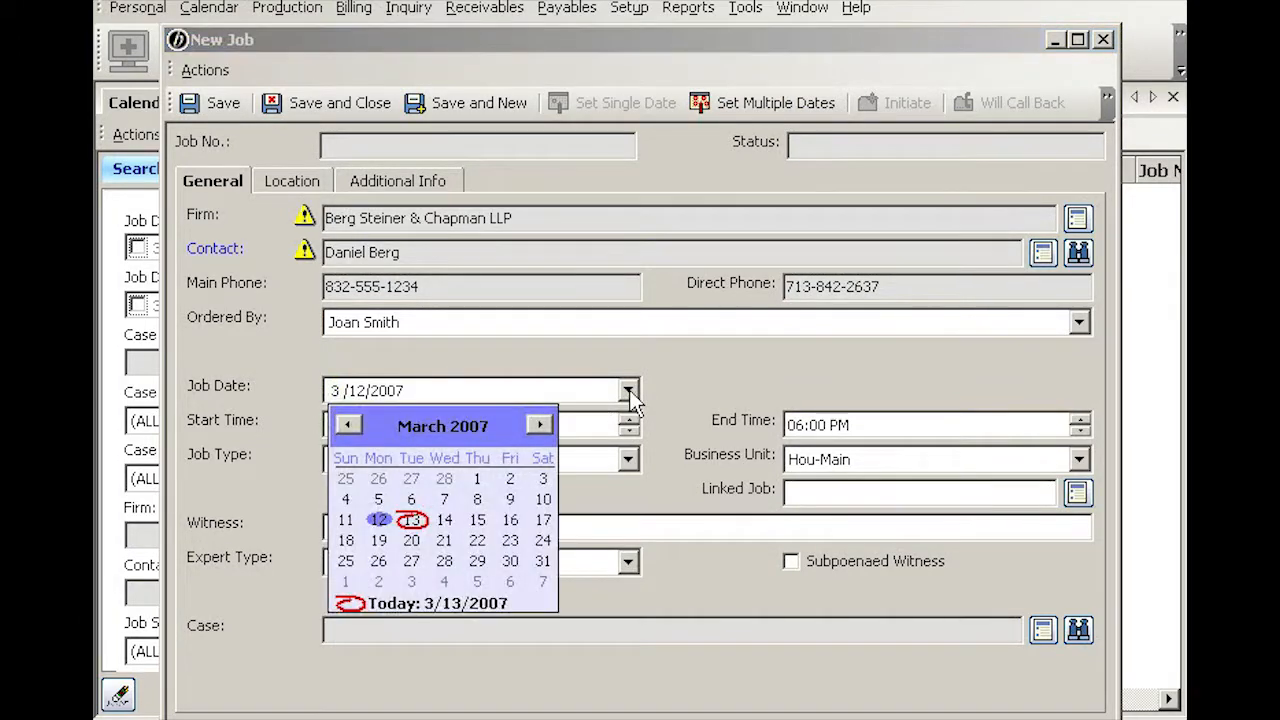
click(411, 540)
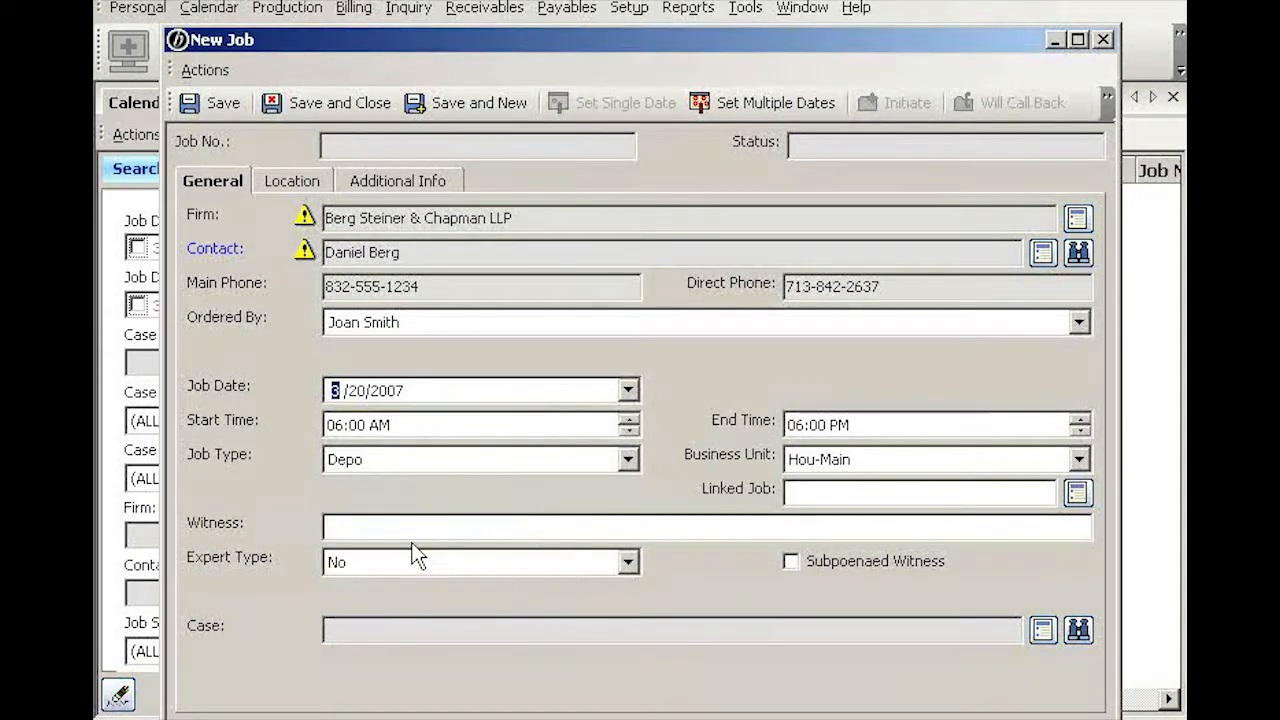
key(Tab)
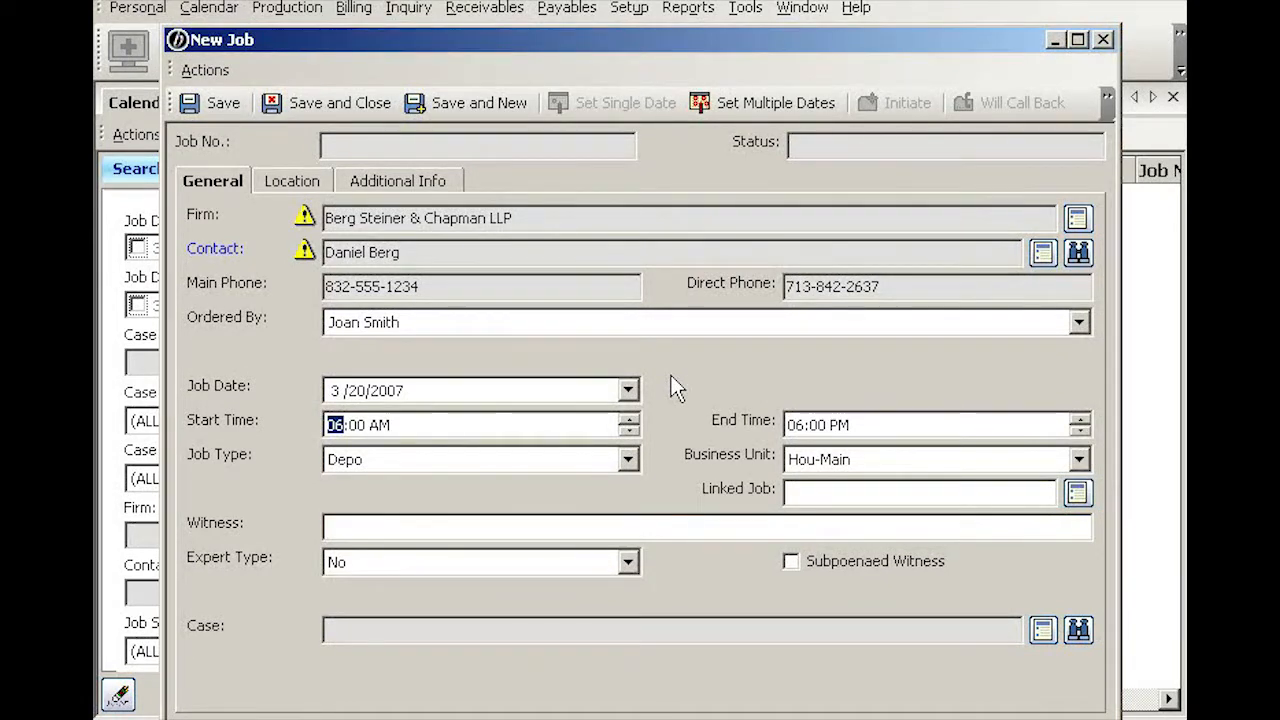
text(10)
key(Tab)
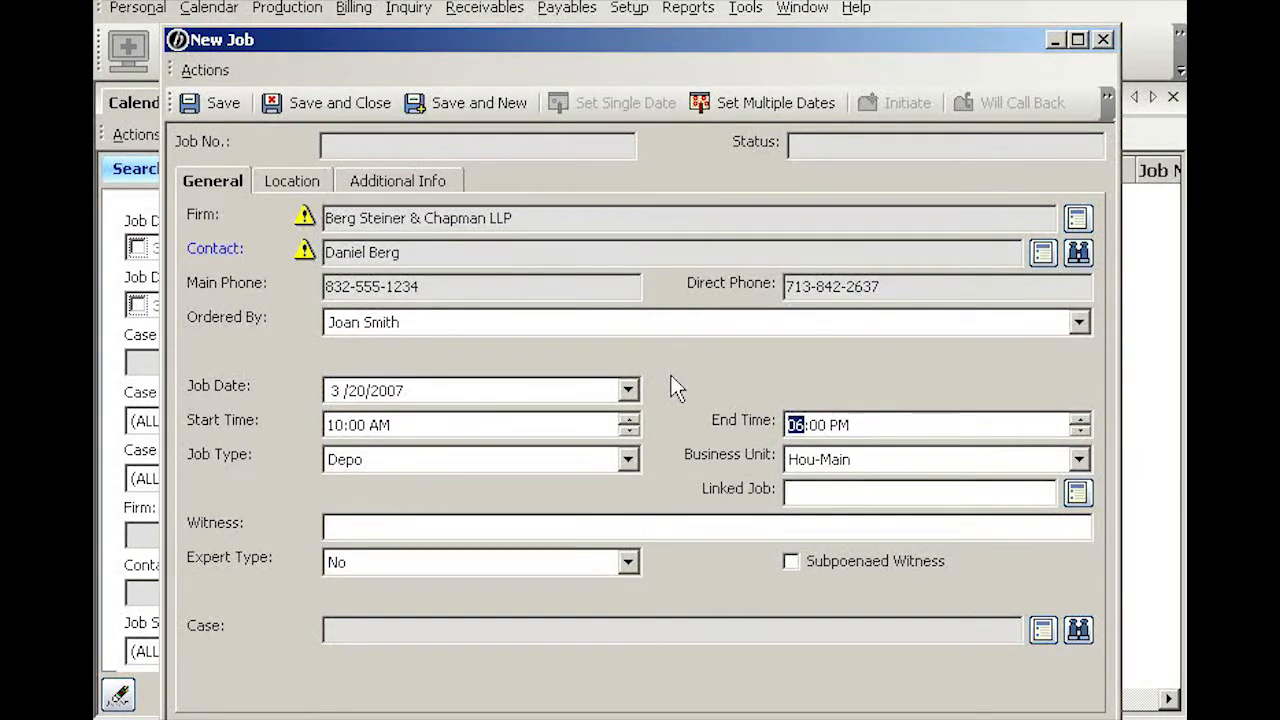
key(Tab)
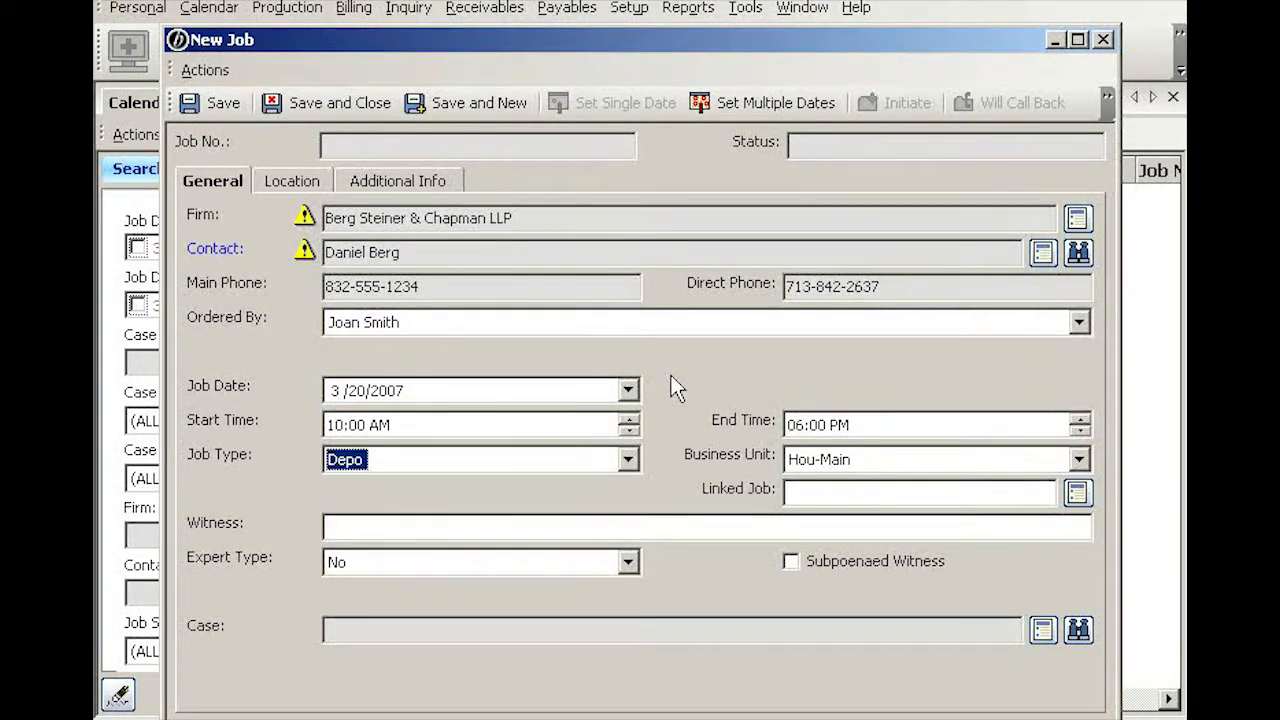
click(627, 462)
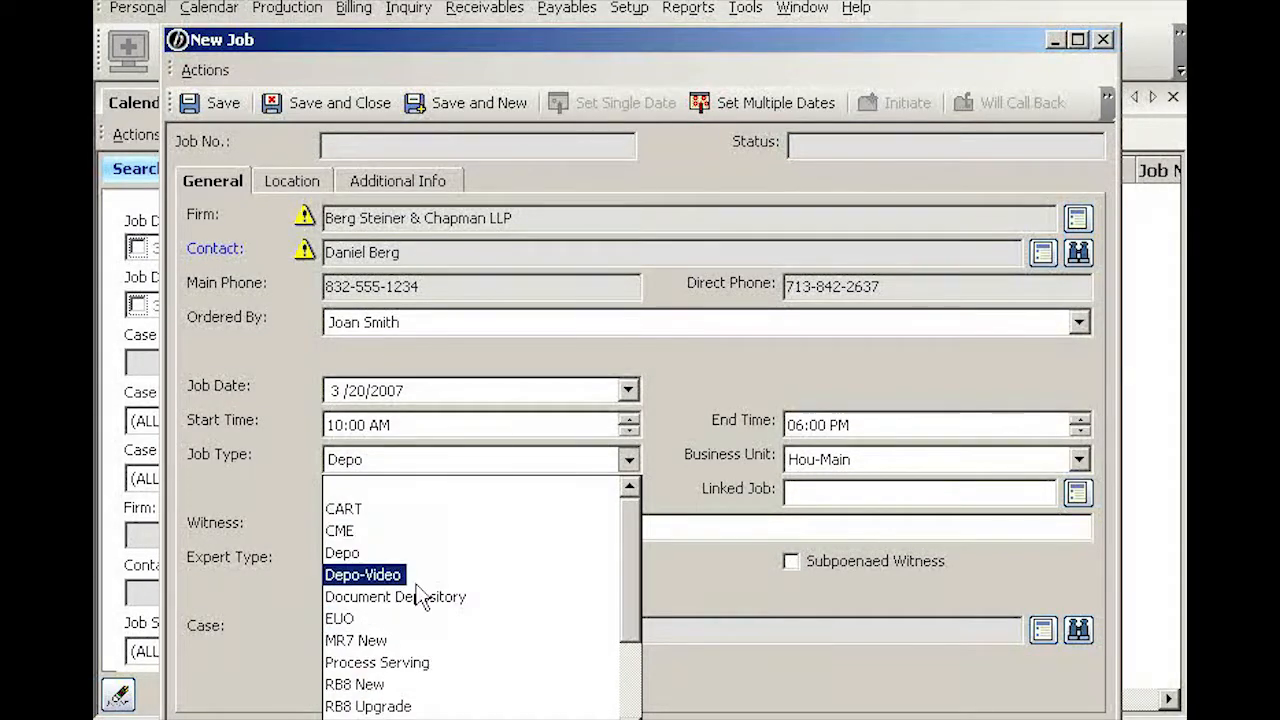
click(655, 461)
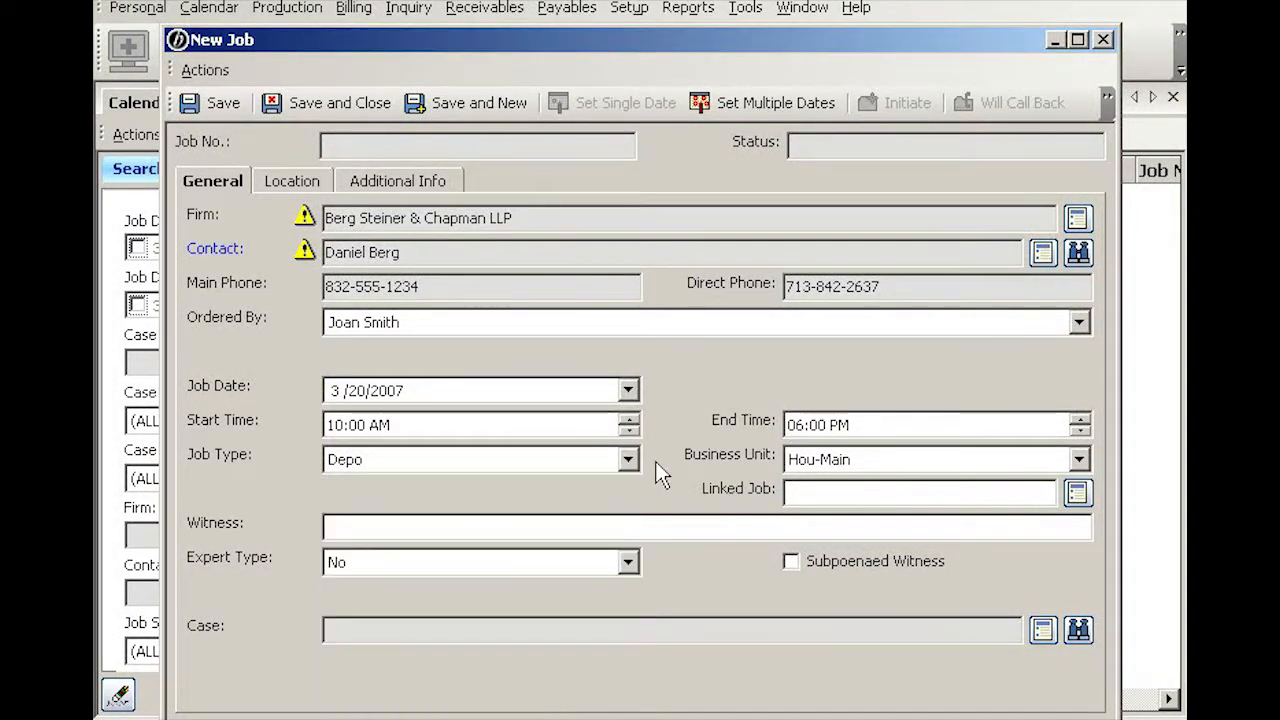
click(887, 465)
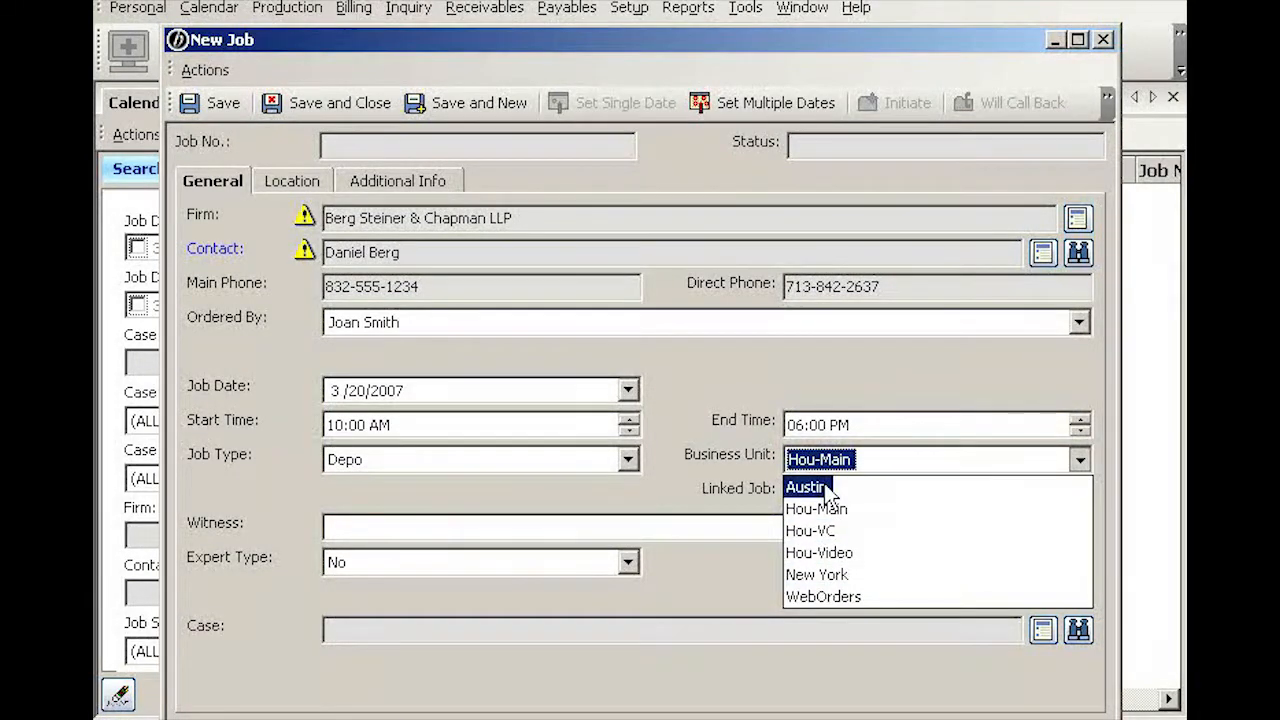
click(675, 490)
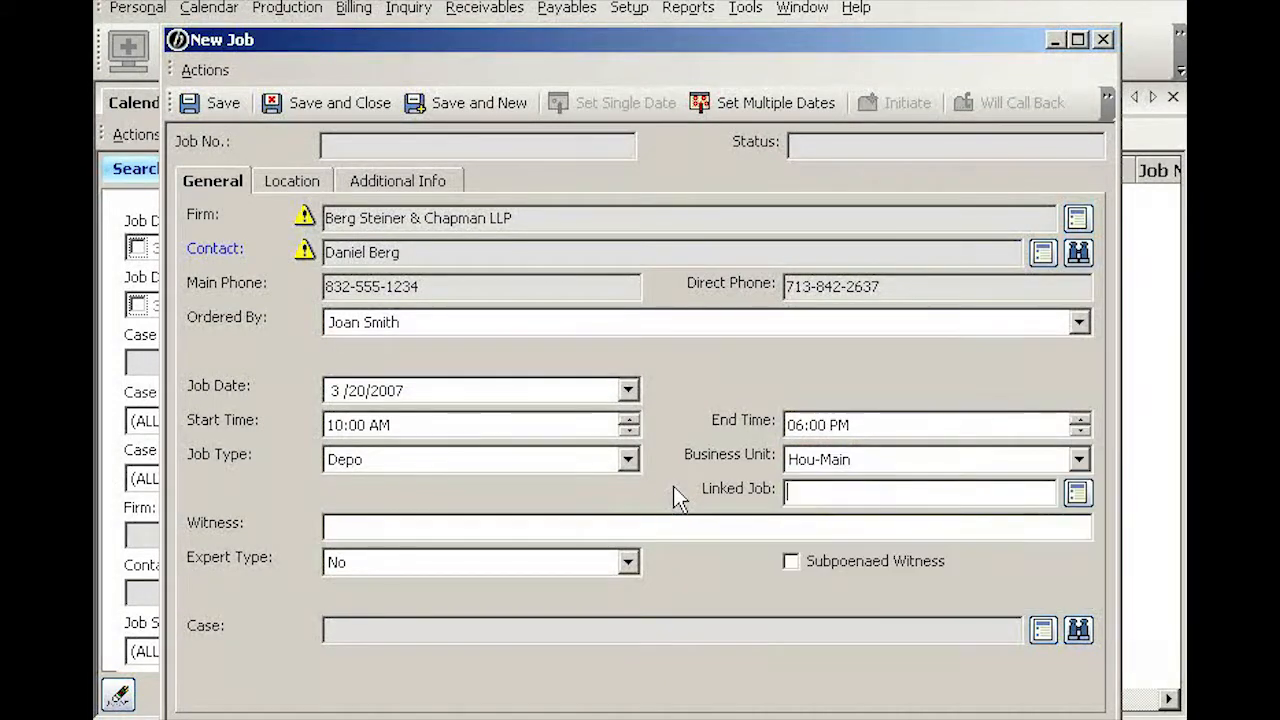
click(365, 530)
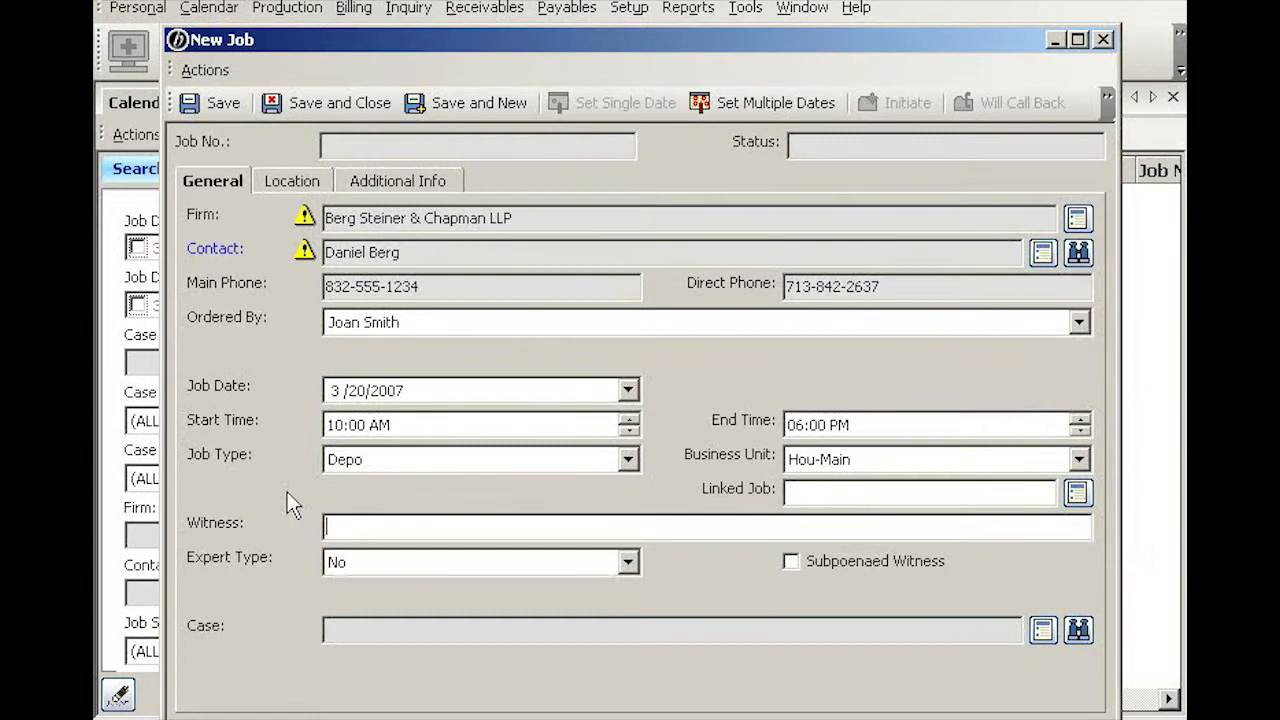
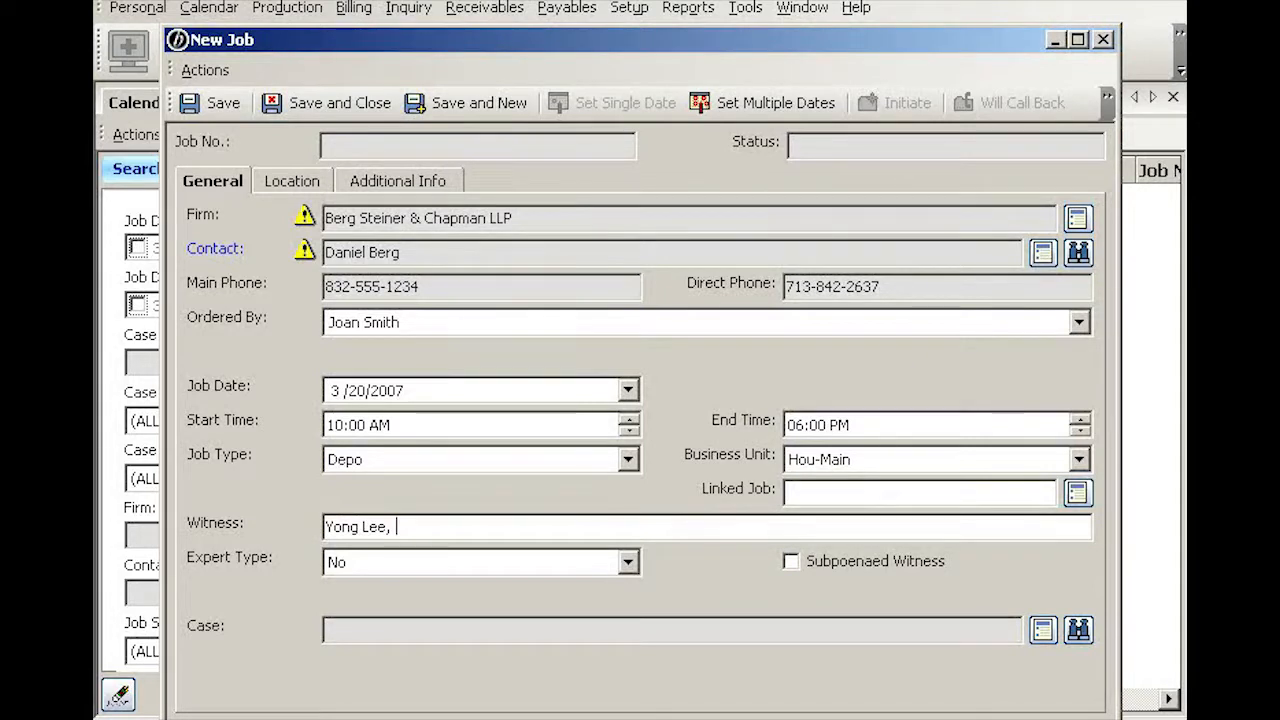
Step: Enter the witness's name and title, and set the expert type to Medical & Psychological
text(M.D.)
key(Tab)
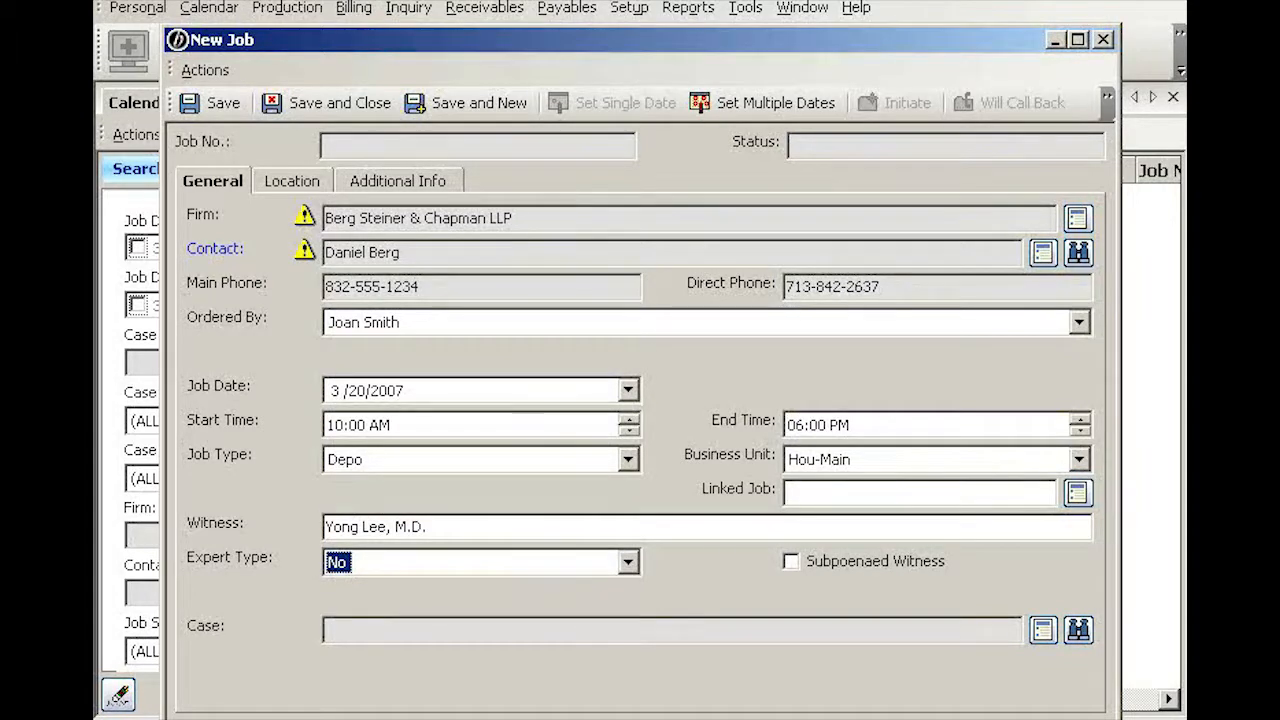
key(y)
key(n)
click(627, 563)
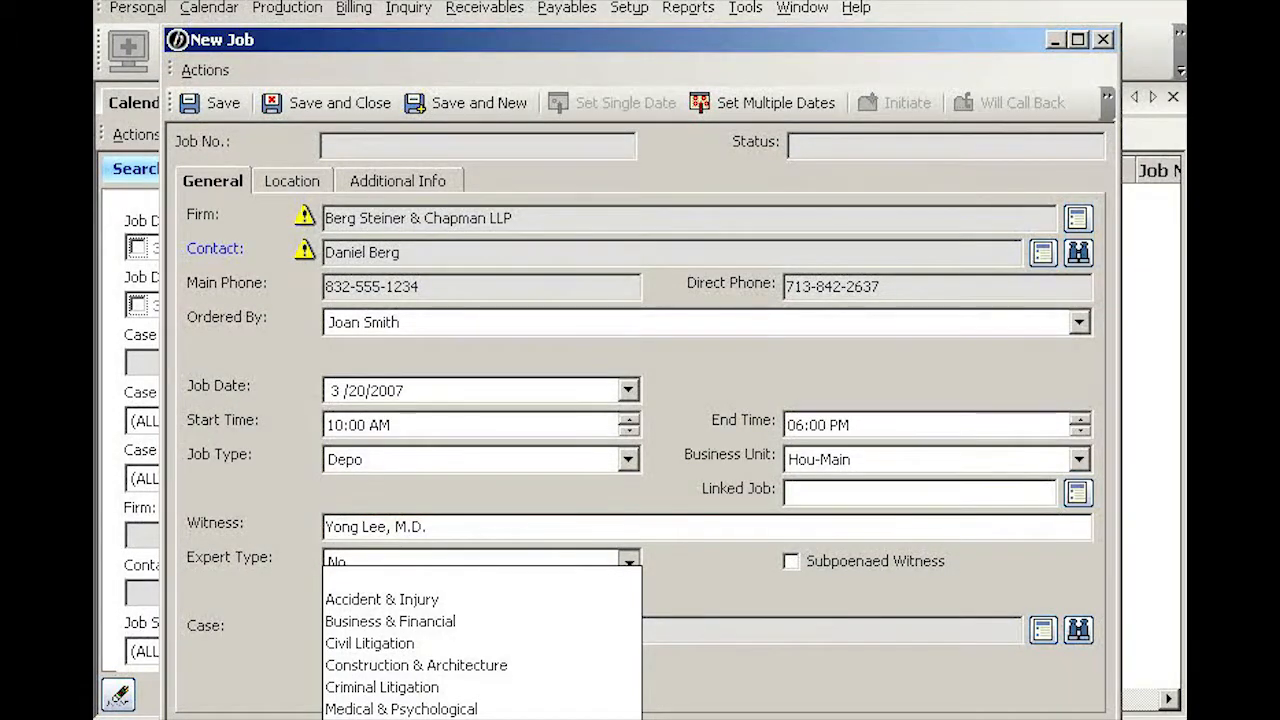
click(428, 709)
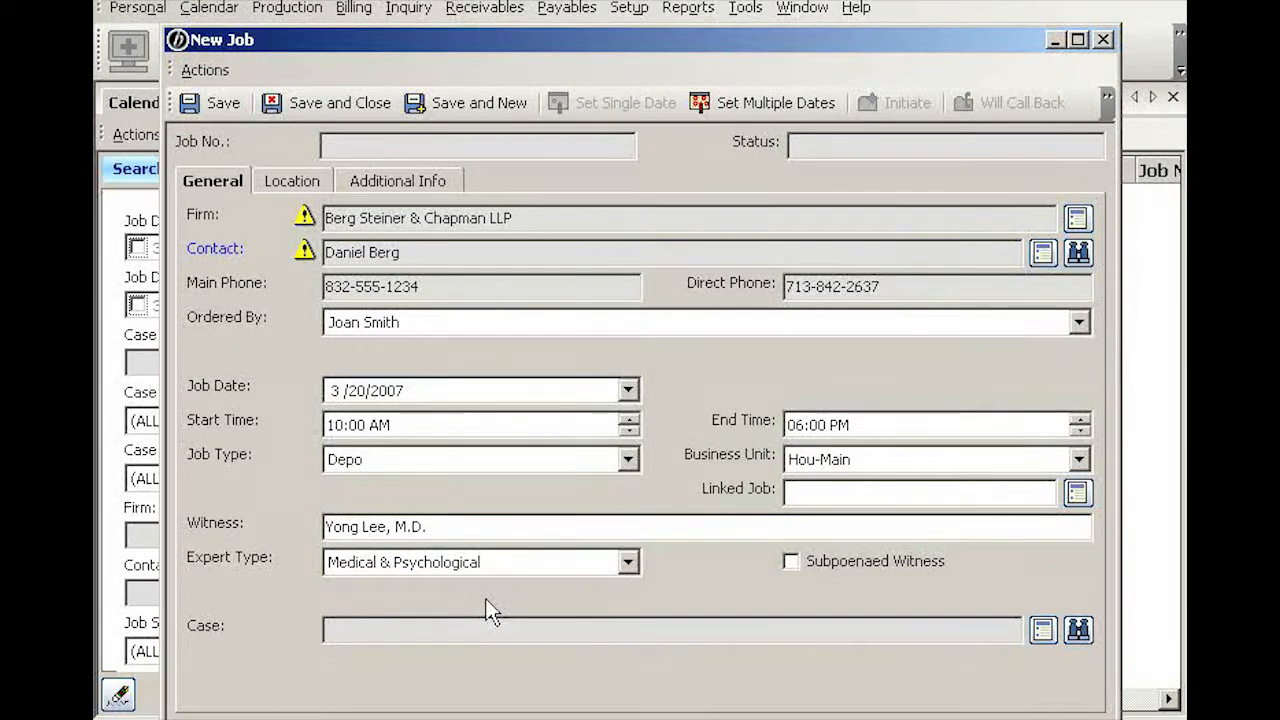
click(792, 566)
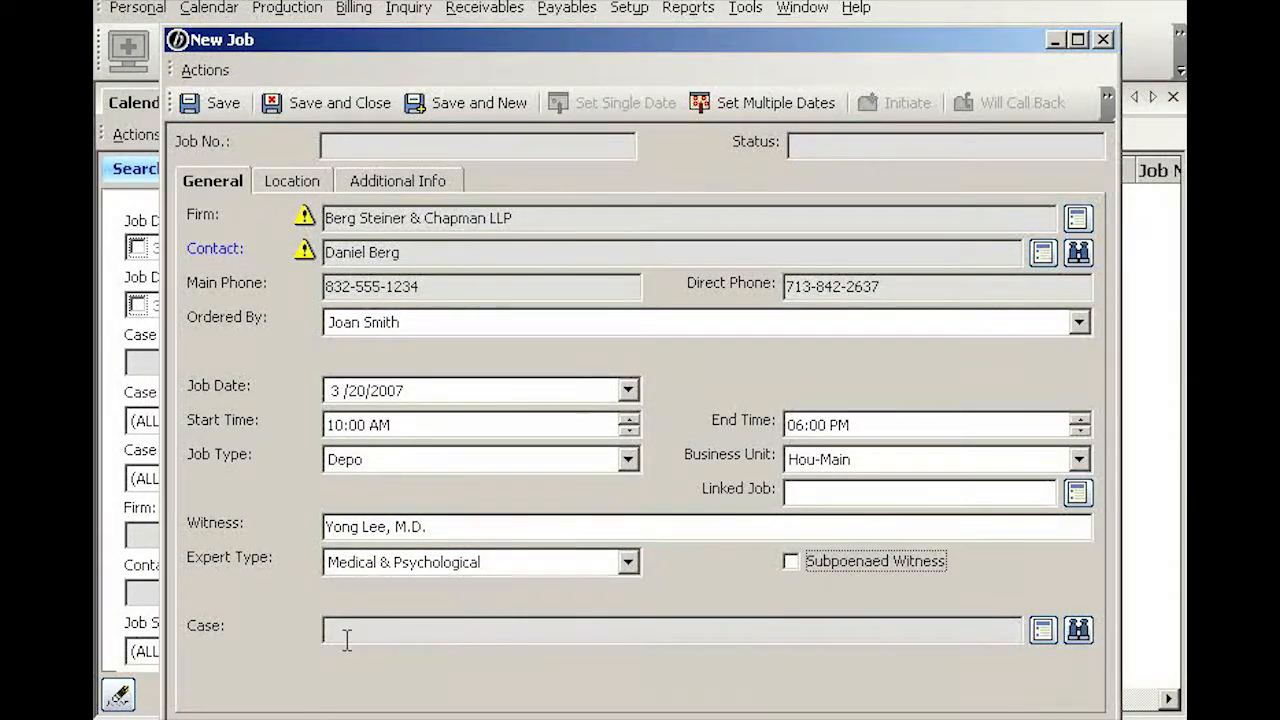
Step: Search cases for 'lee' and link Lee vs. Junk Motor to the job
click(1078, 630)
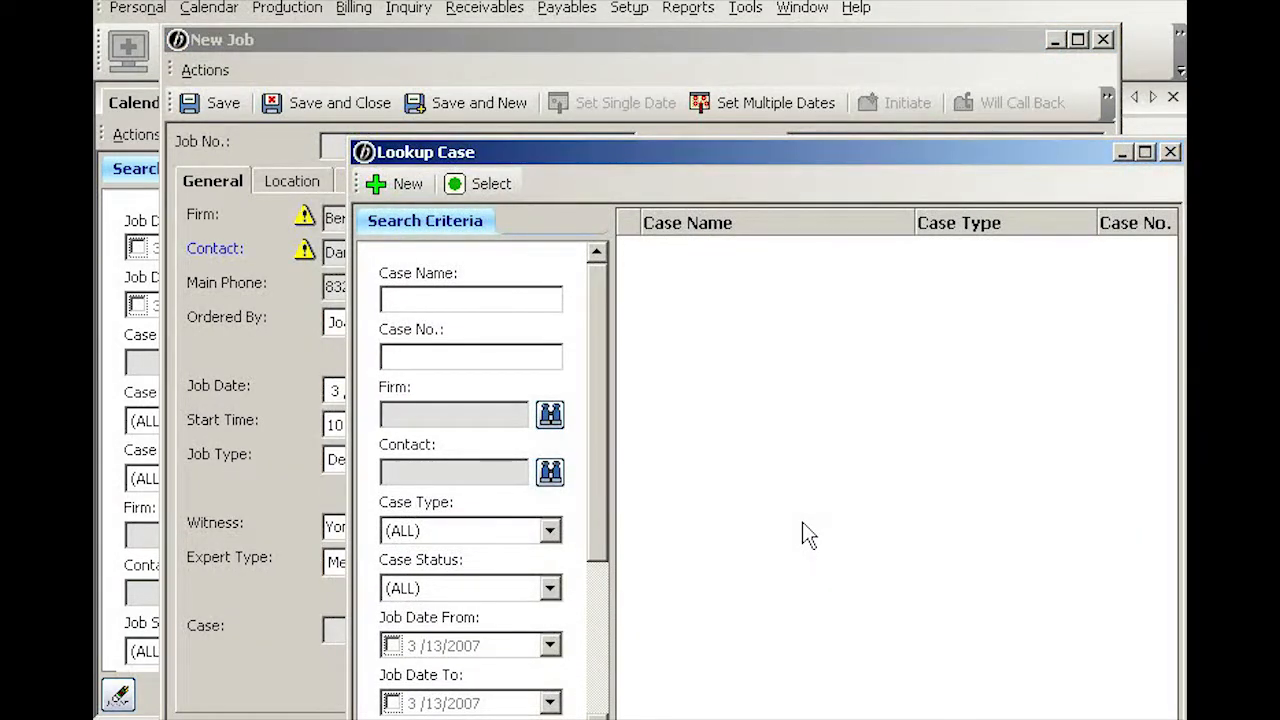
text(lee)
key(Return)
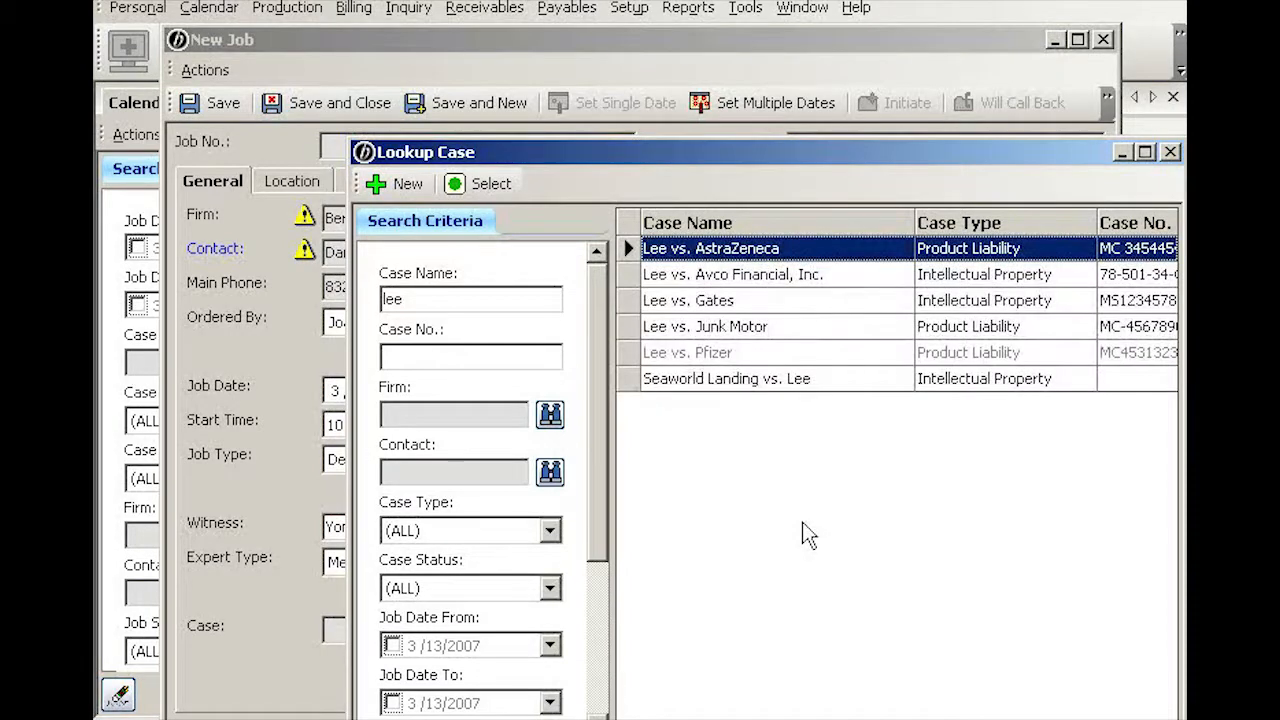
click(818, 330)
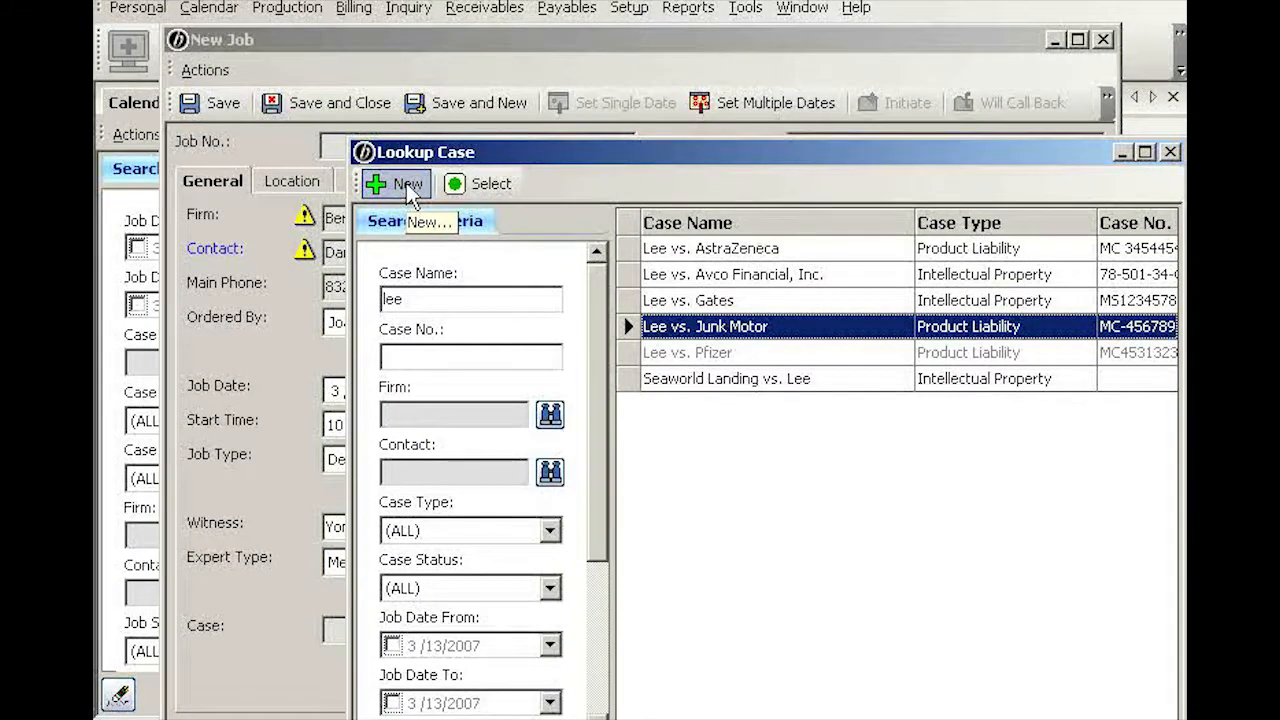
double_click(815, 332)
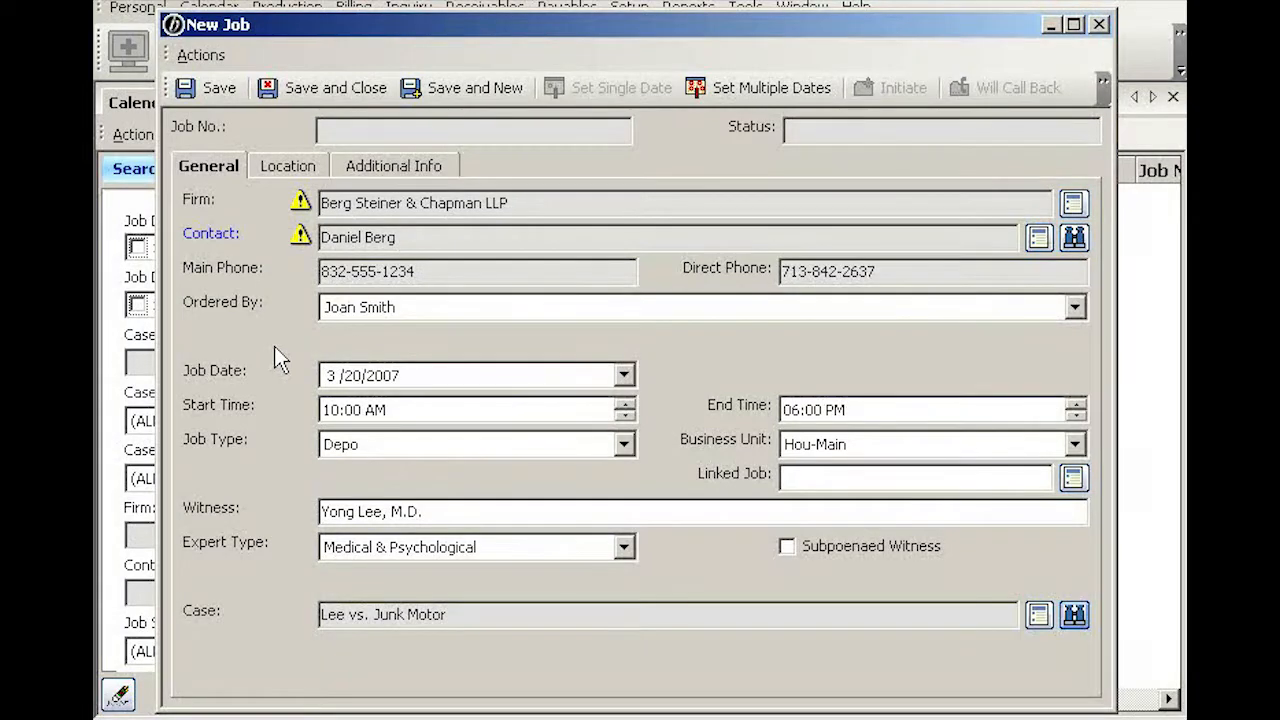
Step: On the Location details, clear Same Location as Ordering Client so lookup switches to Location
click(278, 176)
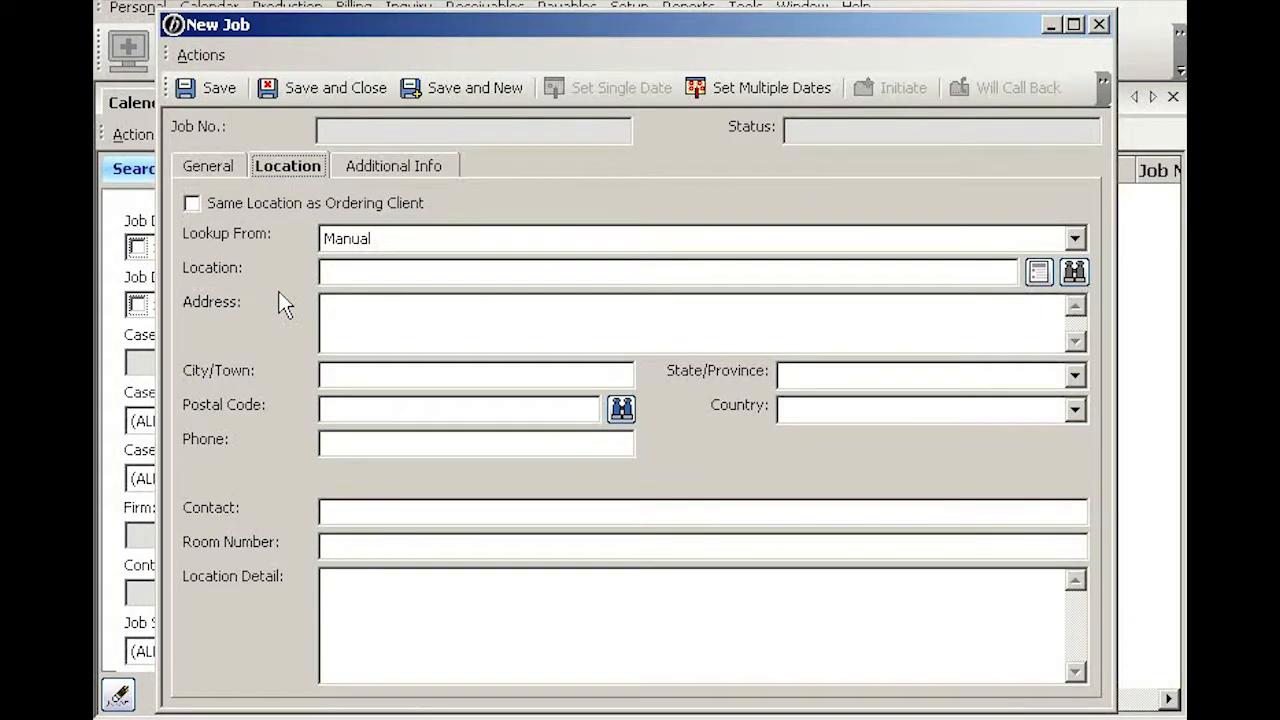
click(191, 205)
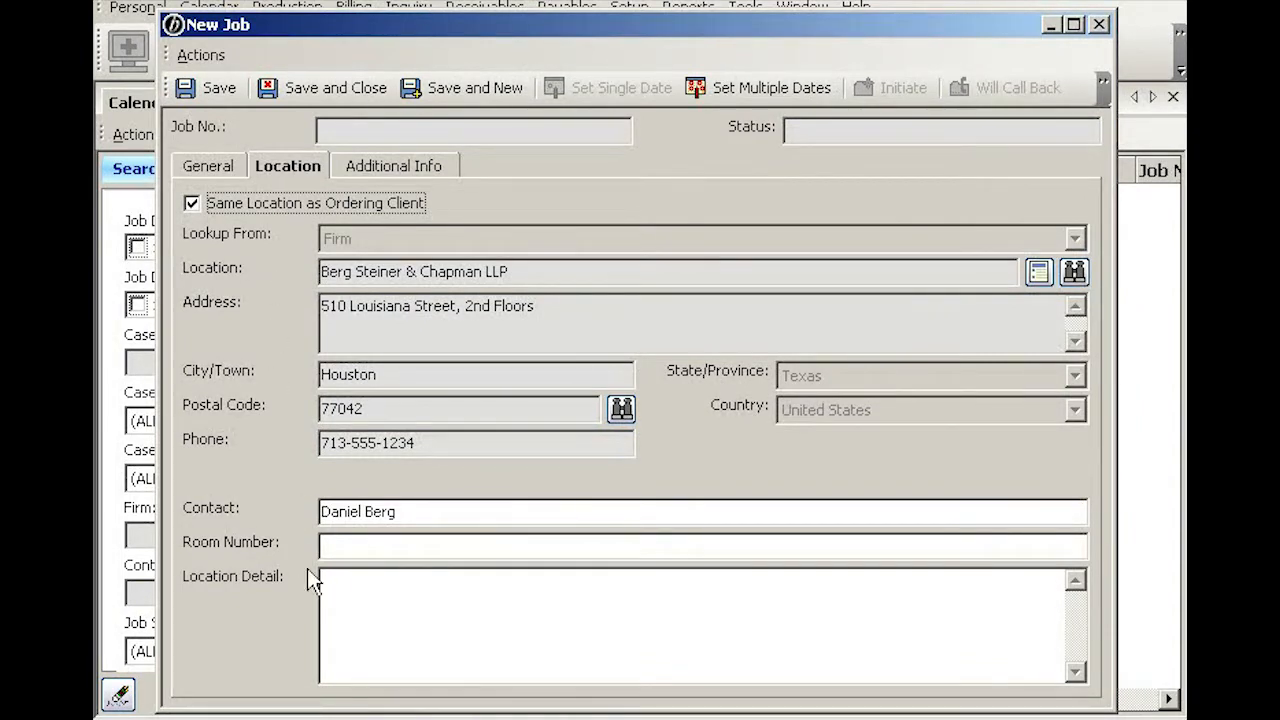
click(337, 547)
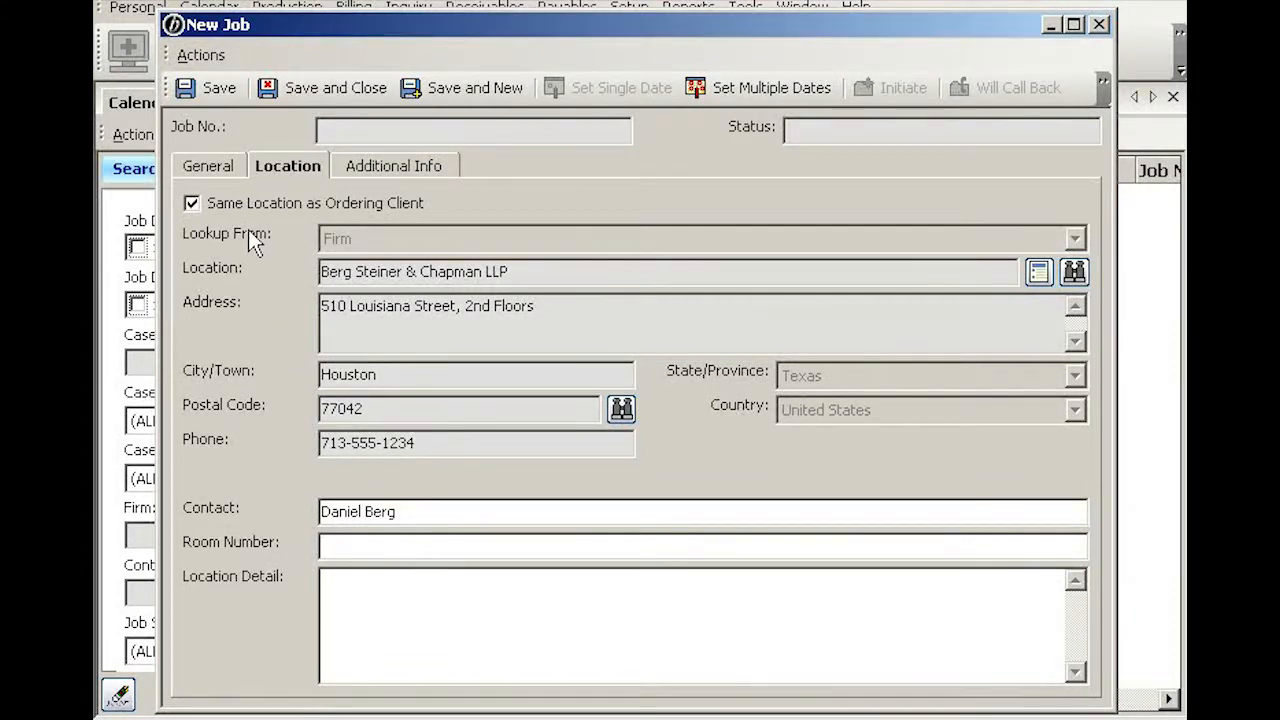
click(192, 205)
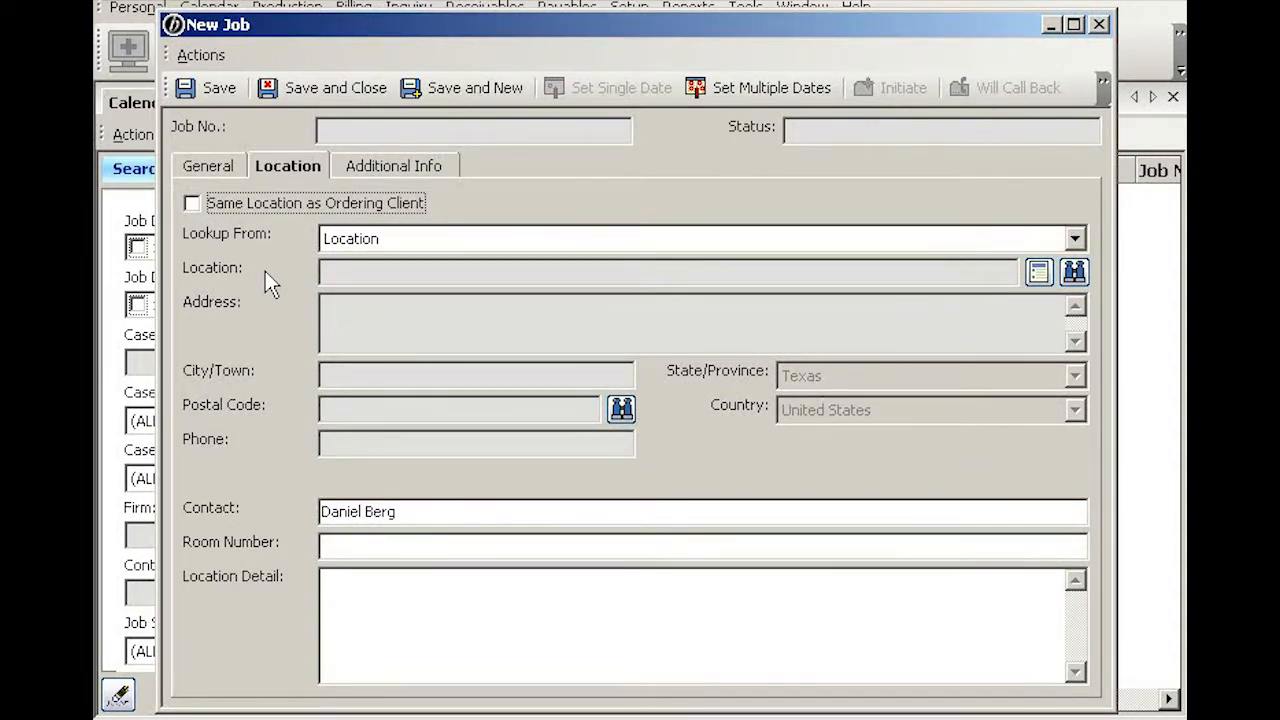
Step: Look up the location from Firm, searching 'rice' and choosing Smith, Connelly & Rice
click(1075, 240)
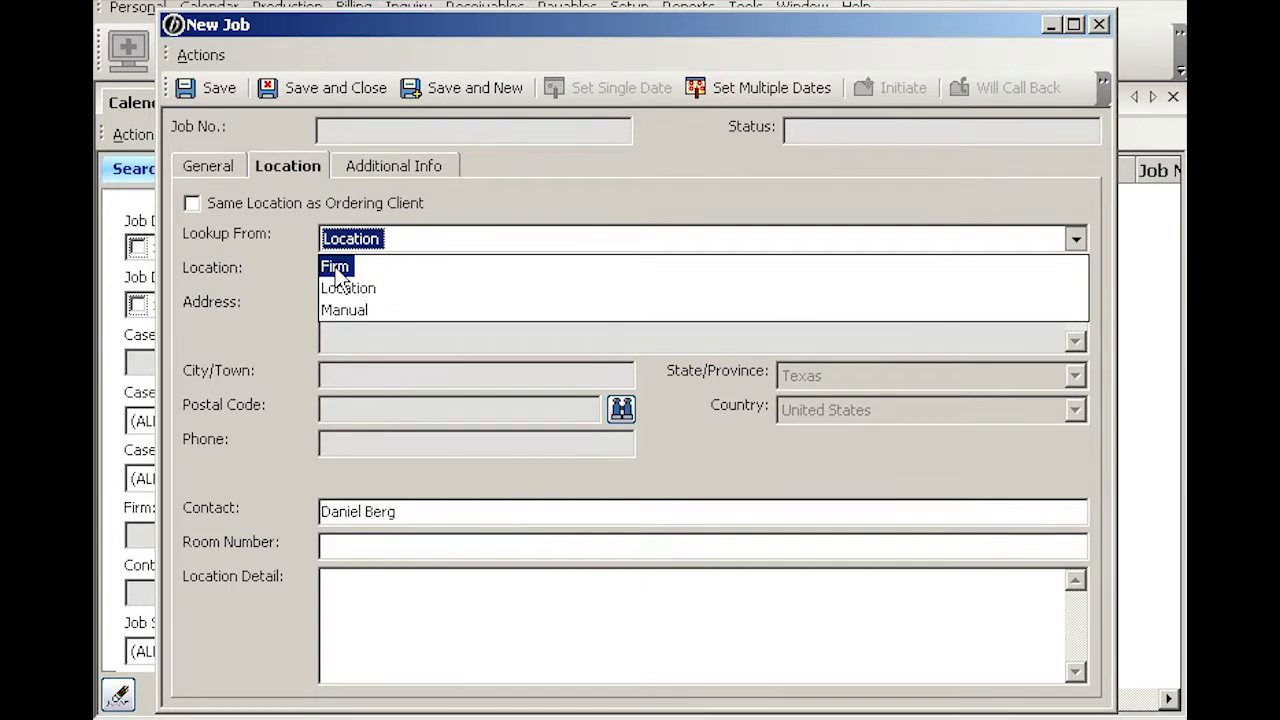
click(338, 270)
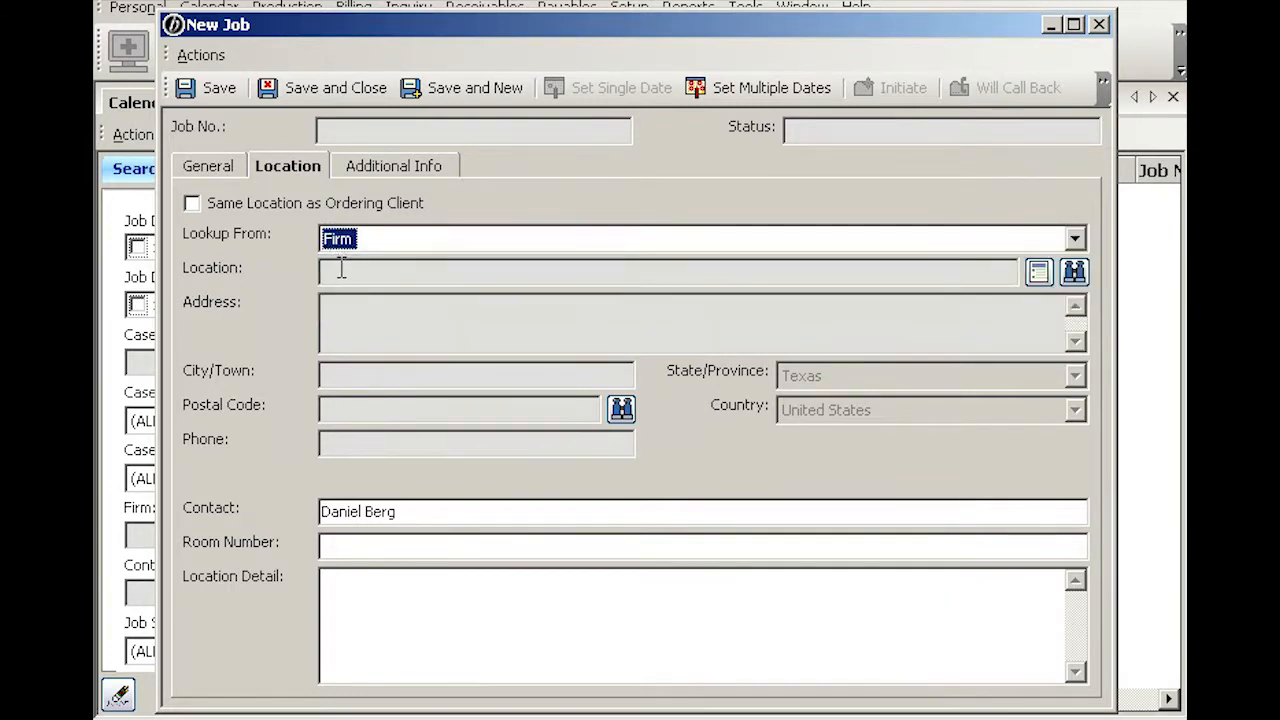
click(1073, 274)
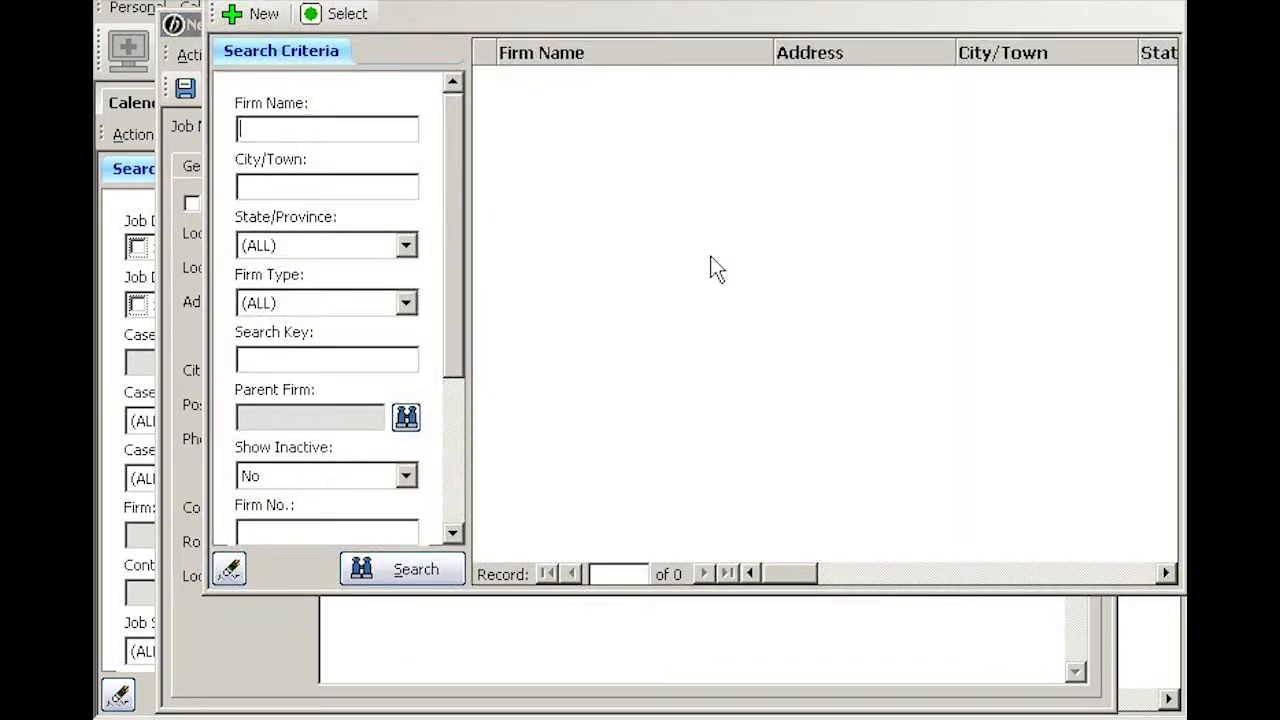
text(rice)
key(Return)
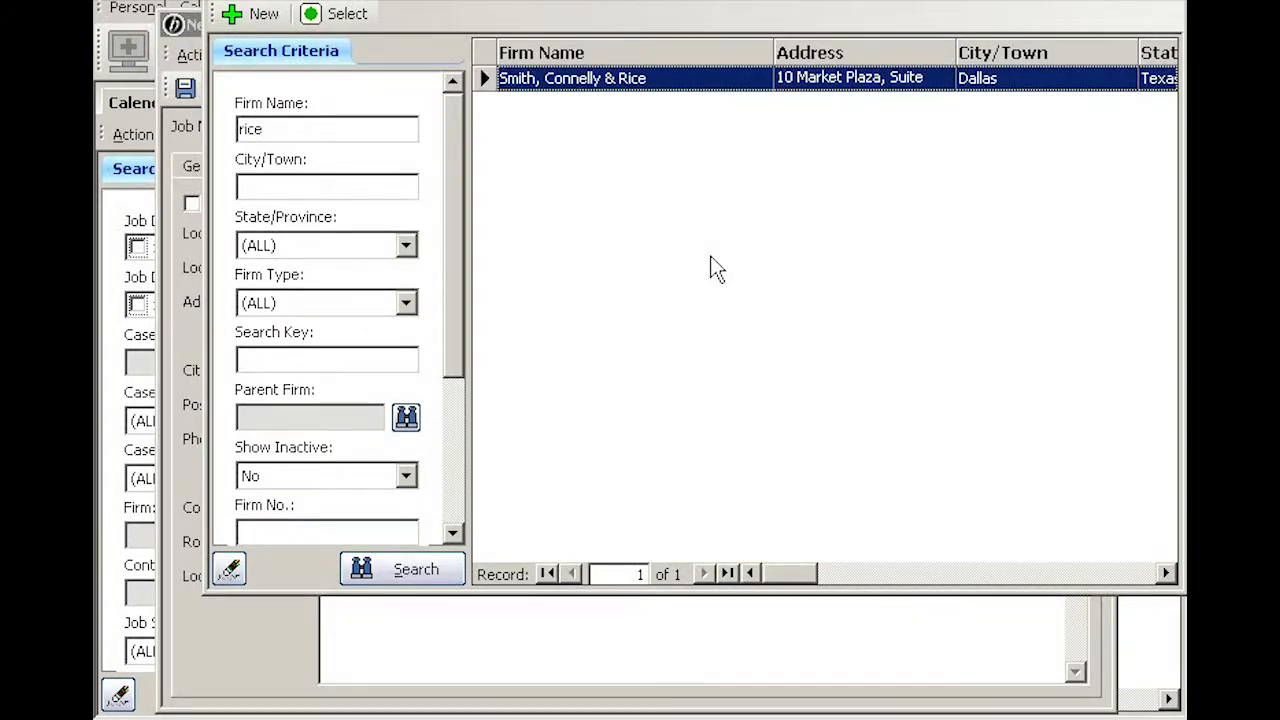
double_click(701, 84)
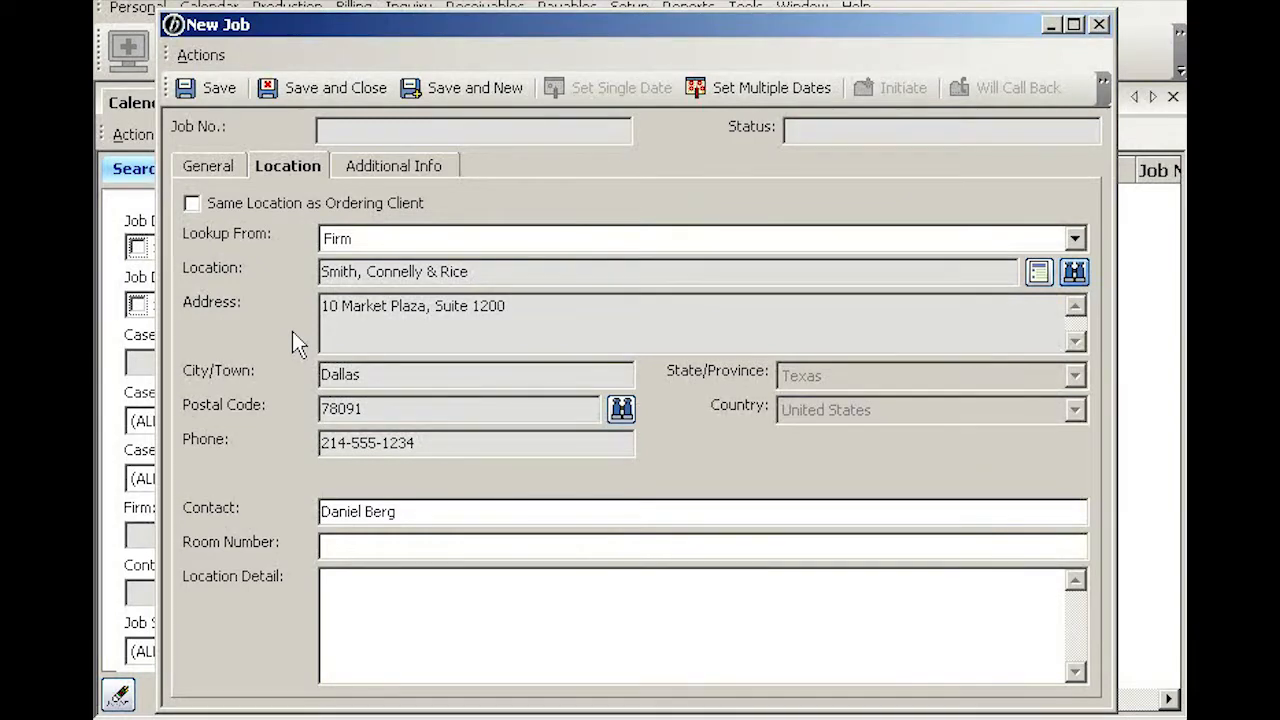
Step: Look up the location from saved Locations, searching 'kabi' and selecting Dr. Kabin's Office
click(439, 238)
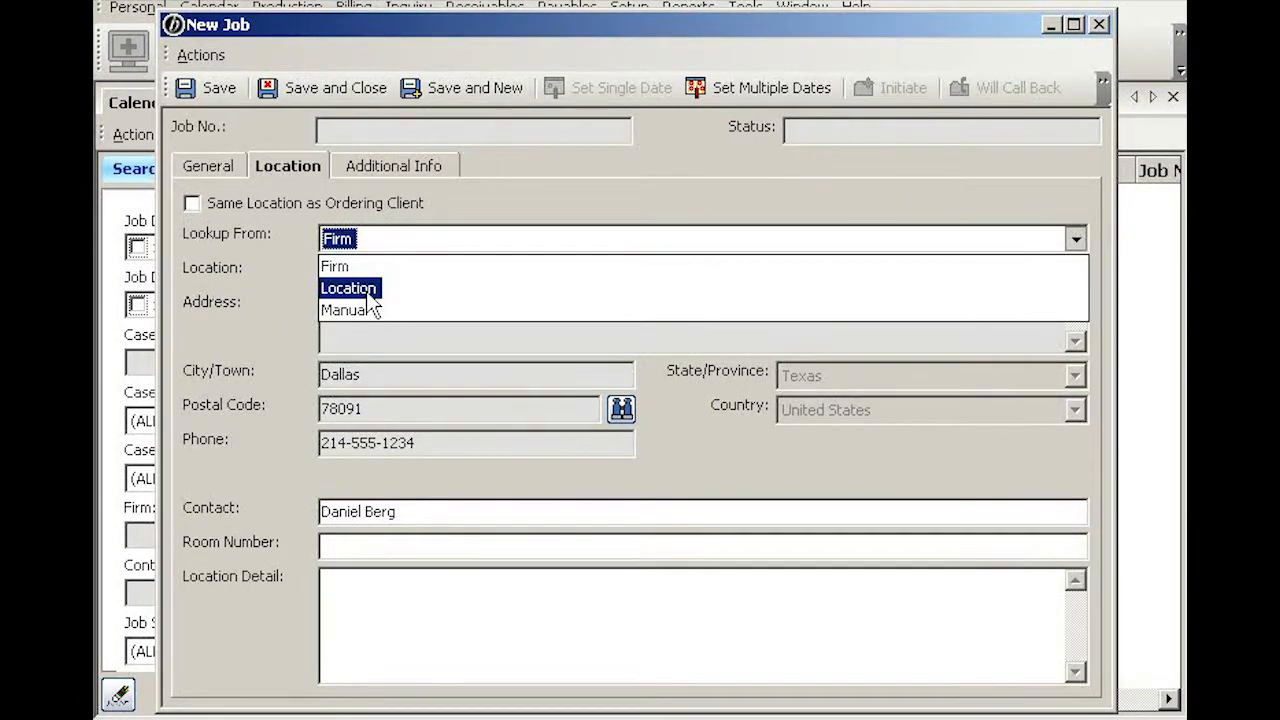
click(366, 287)
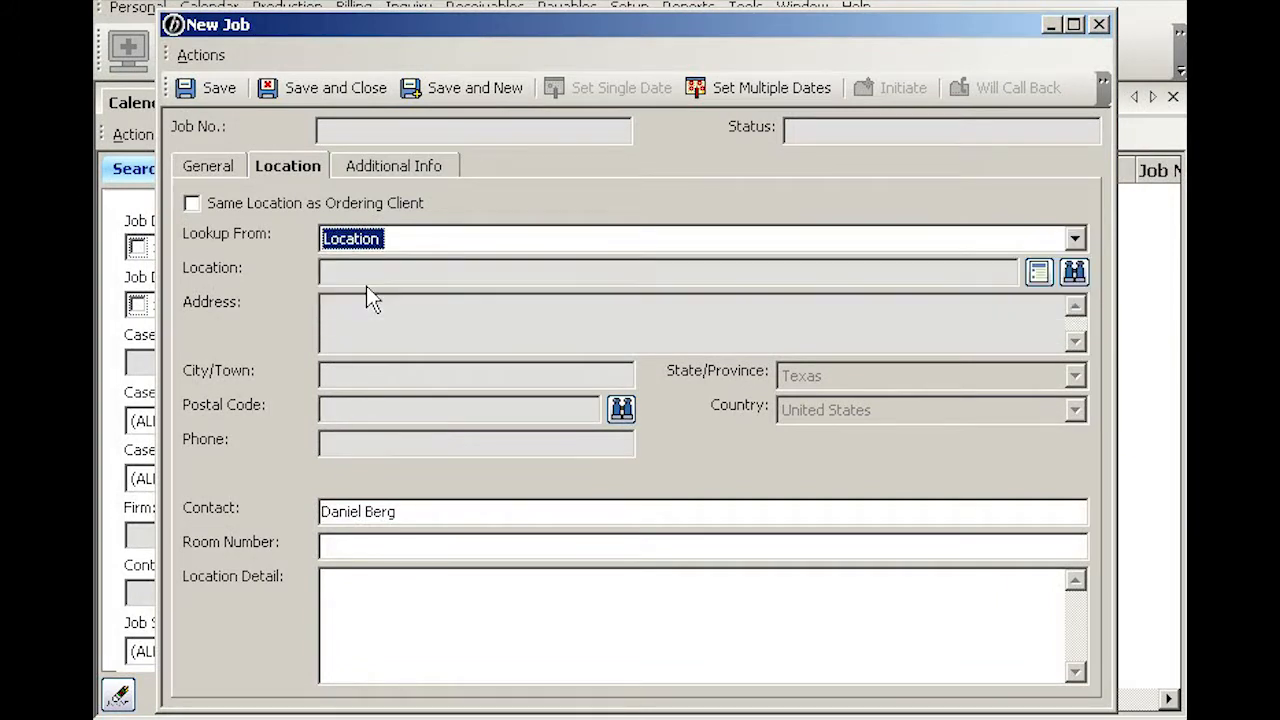
click(1073, 271)
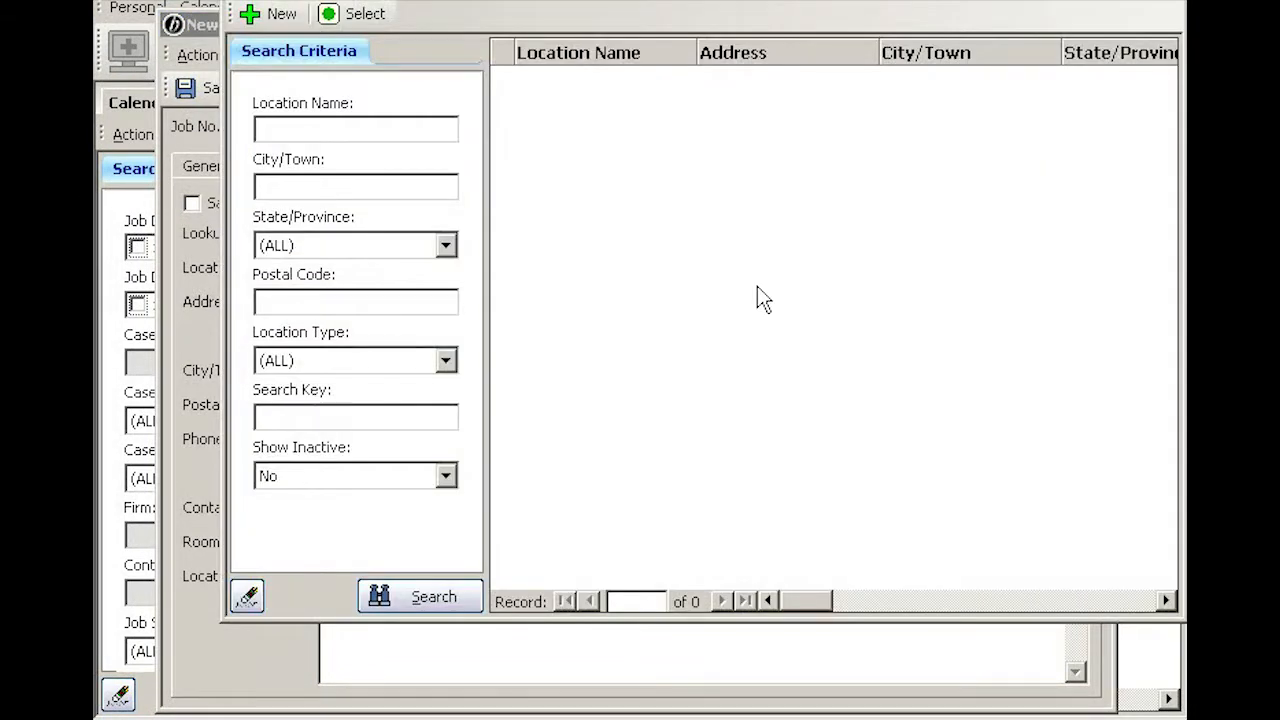
text(kabi)
key(Return)
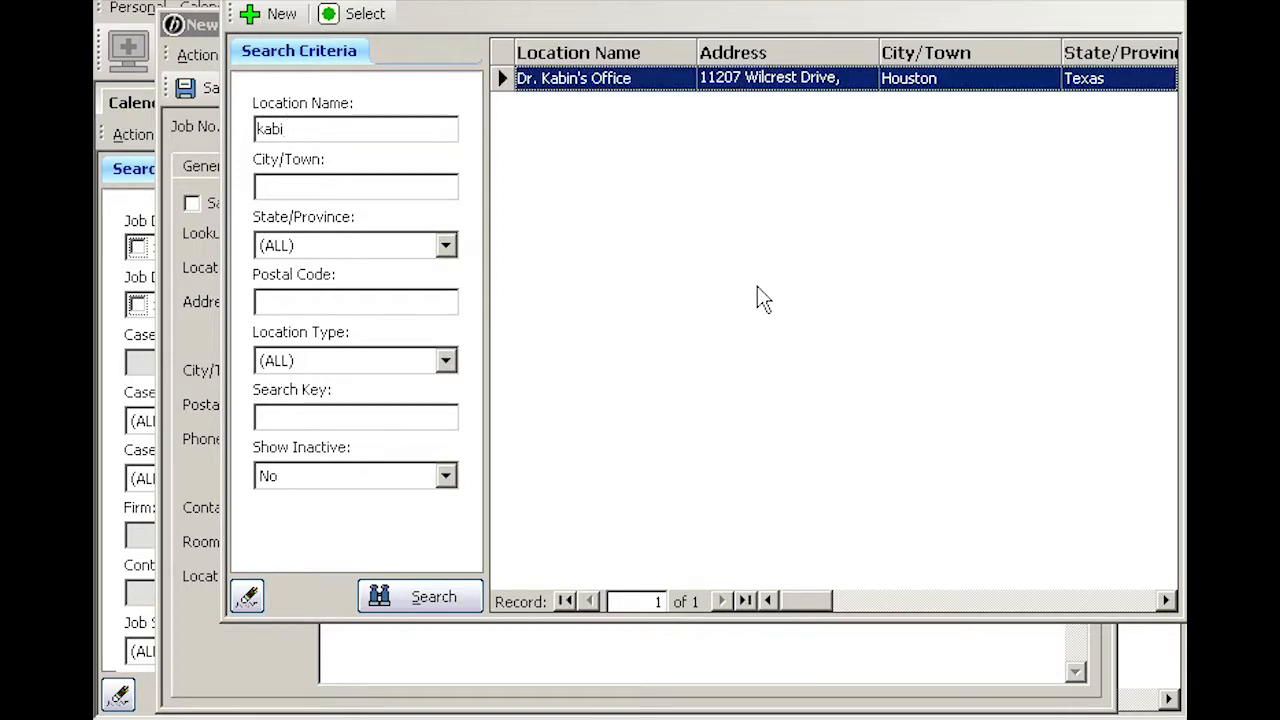
key(Return)
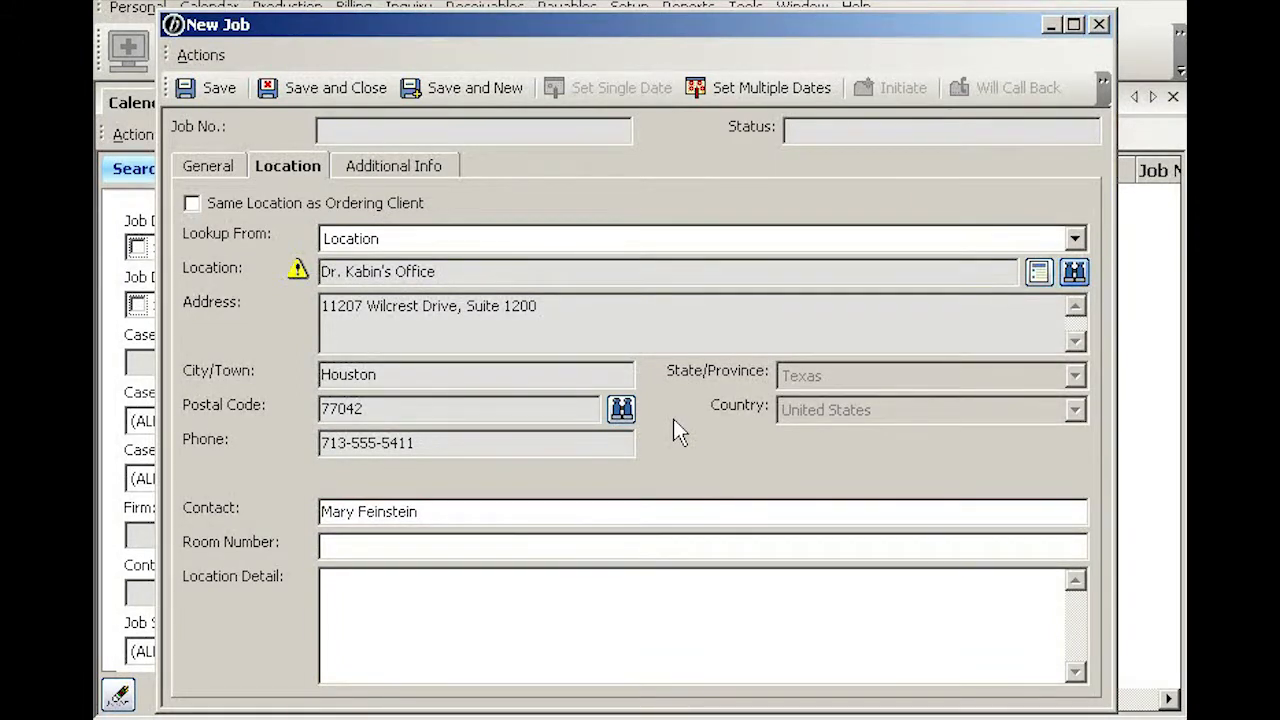
Step: Switch the location lookup to Manual, clearing the fields, and place the cursor in Location
click(671, 247)
click(362, 311)
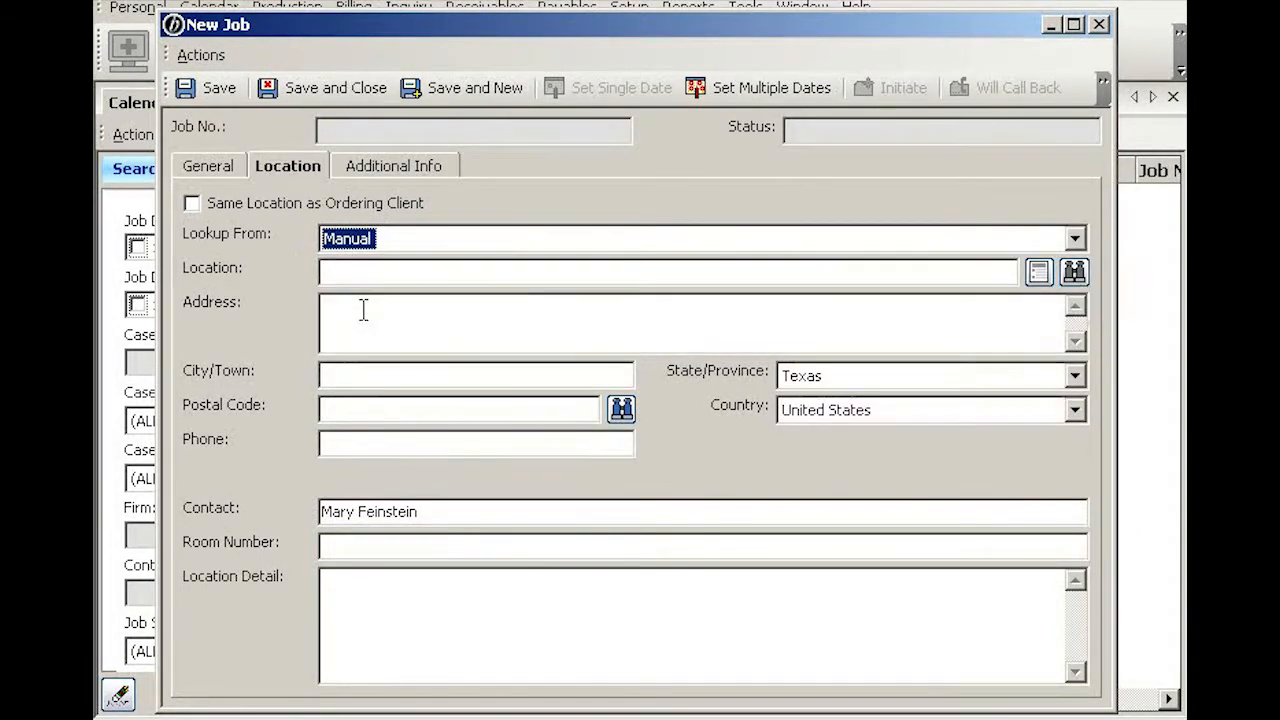
click(361, 275)
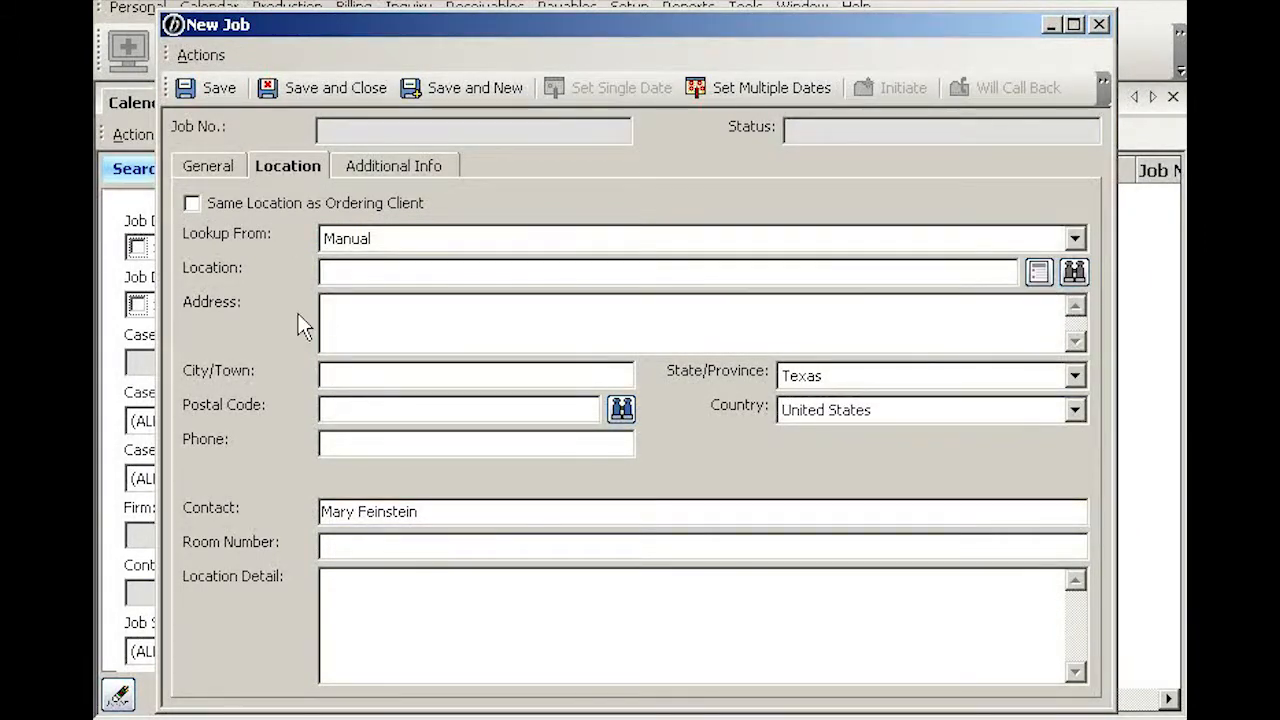